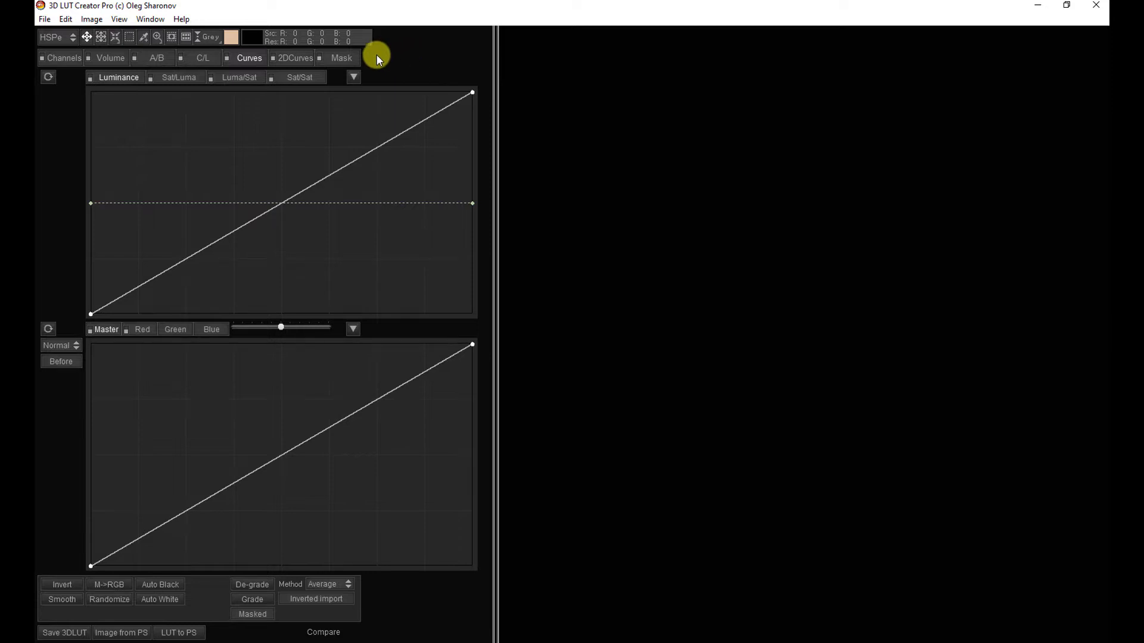
# - Import the gradient image from Photoshop and display the color rings of the lower curves in S/M/H mode
pyautogui.click(115, 634)
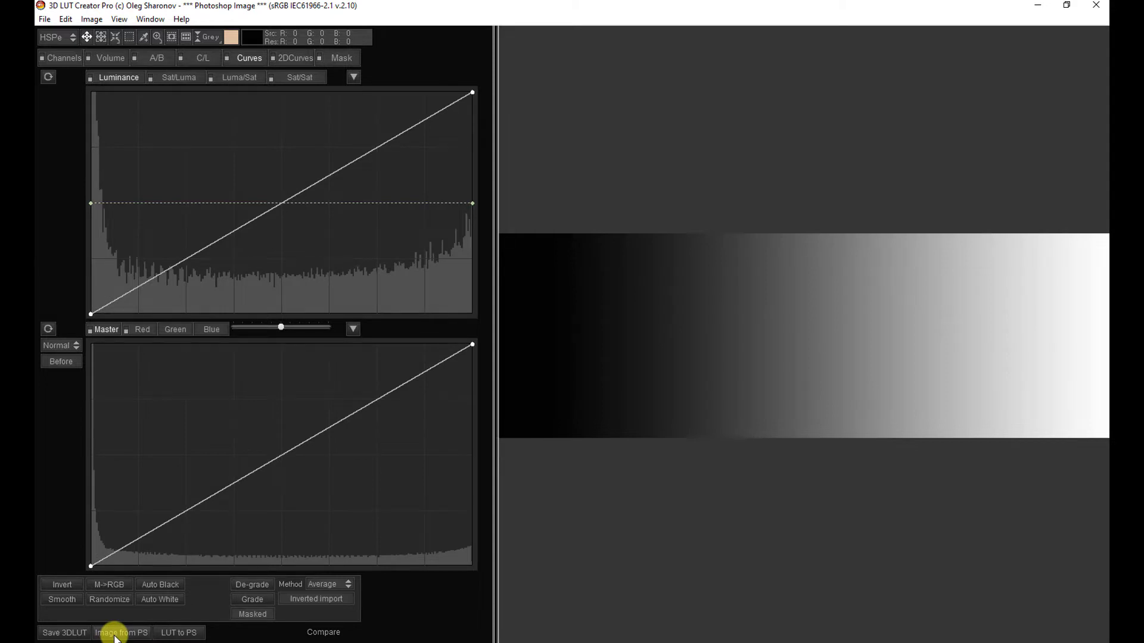
pyautogui.click(116, 634)
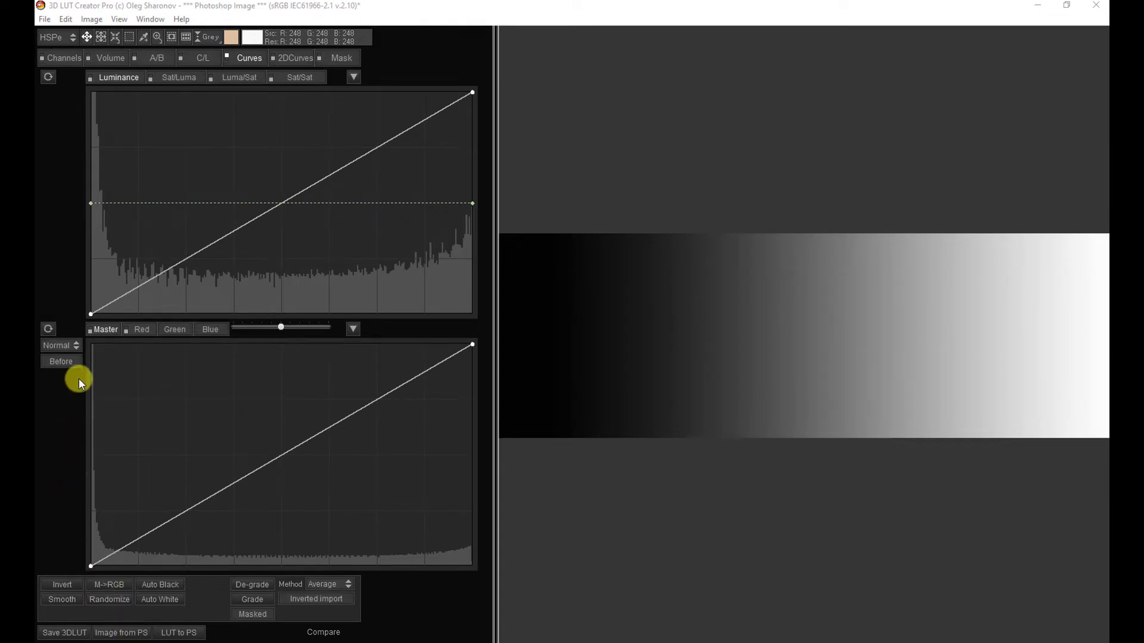
pyautogui.click(77, 346)
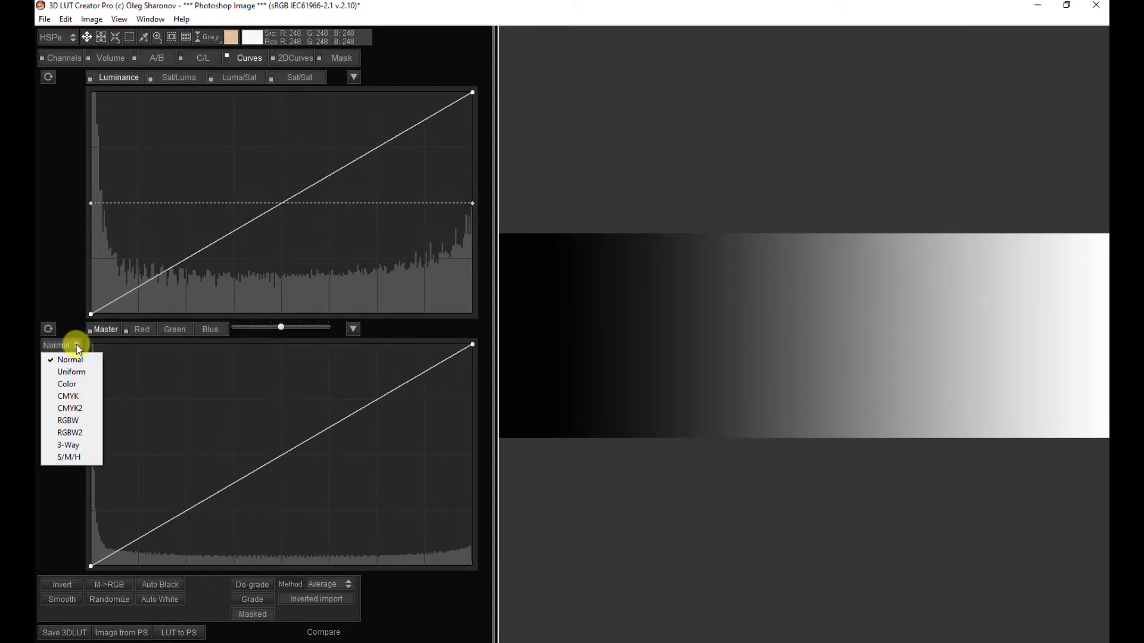
pyautogui.click(75, 457)
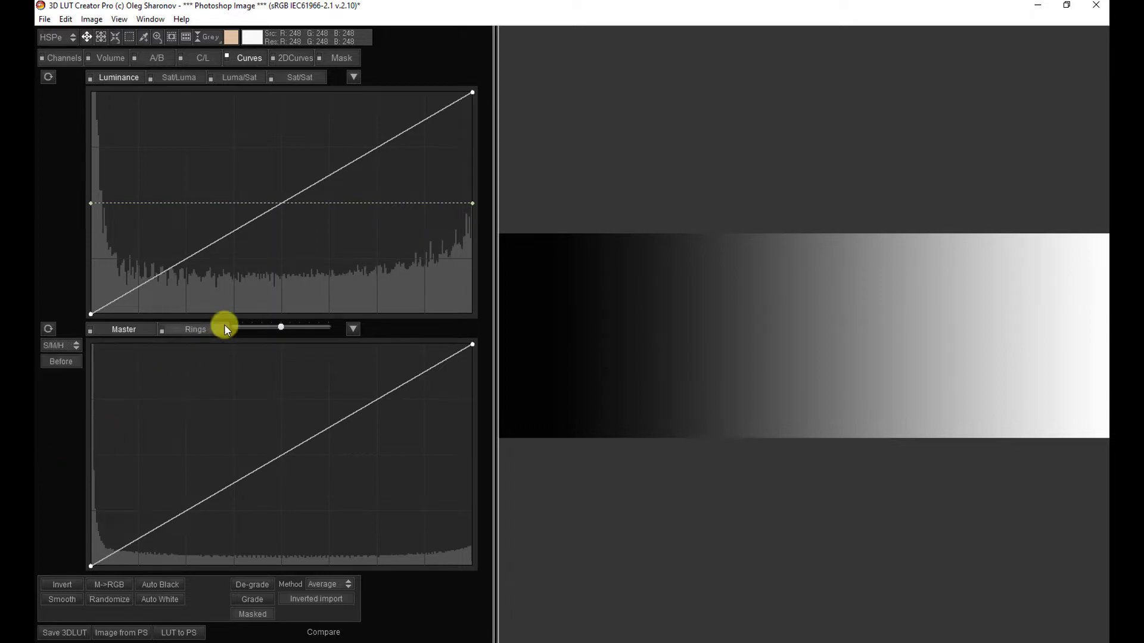
pyautogui.click(194, 330)
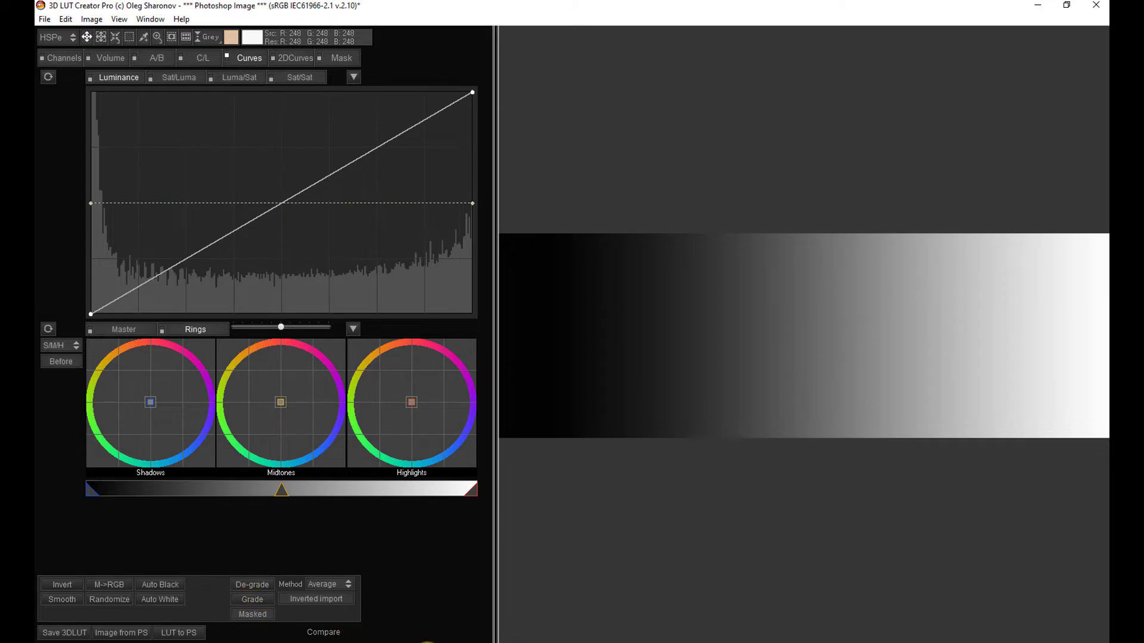
# - Switch to Lightroom, tint the photo's shadows red at hue 355 and saturation 73, and reset that tint
pyautogui.click(427, 642)
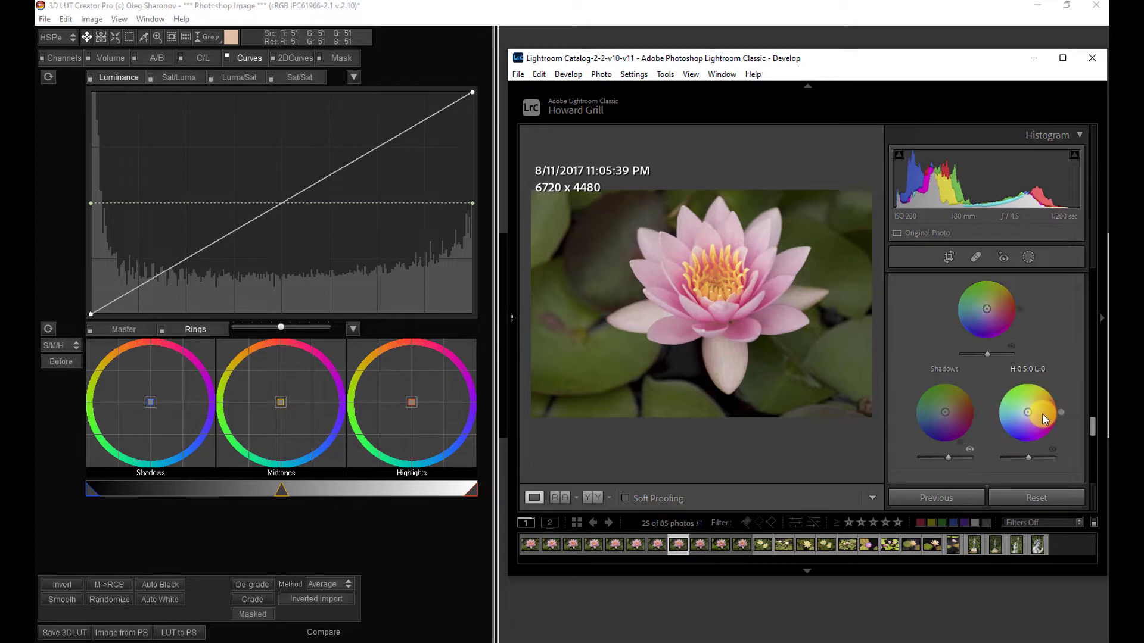
pyautogui.scroll(2, 1092, 424)
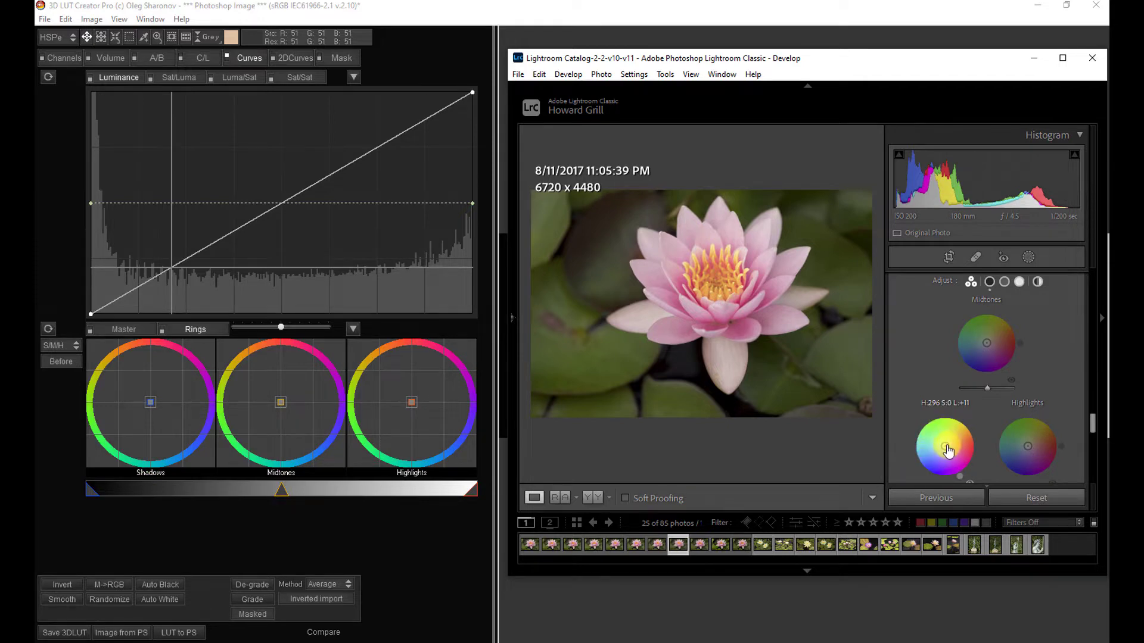
pyautogui.moveTo(948, 451)
pyautogui.mouseDown()
pyautogui.moveTo(936, 431)
pyautogui.moveTo(964, 433)
pyautogui.moveTo(969, 460)
pyautogui.moveTo(923, 466)
pyautogui.moveTo(910, 452)
pyautogui.moveTo(915, 432)
pyautogui.moveTo(944, 415)
pyautogui.moveTo(960, 425)
pyautogui.moveTo(964, 450)
pyautogui.mouseUp()
pyautogui.click(965, 456)
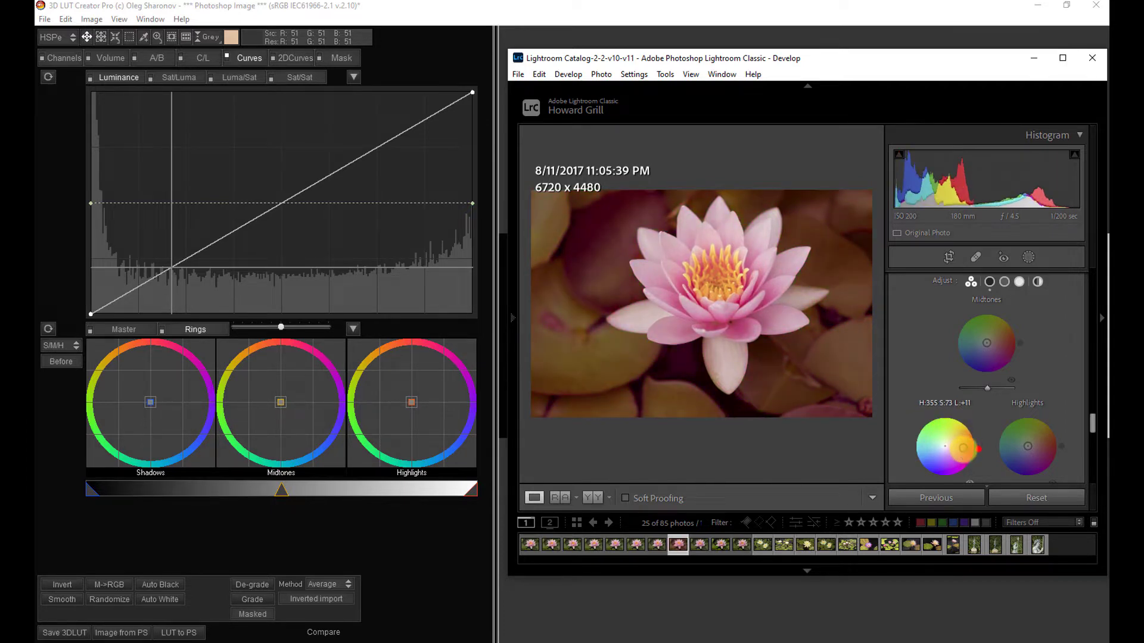
pyautogui.doubleClick(963, 448)
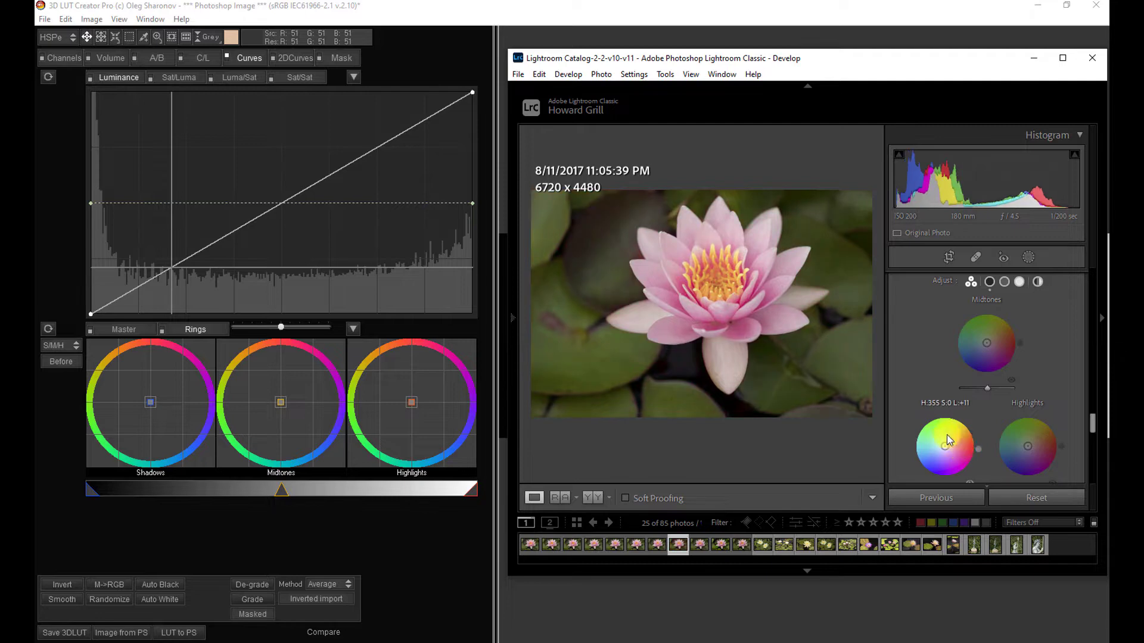
# - Tint the photo's shadows orange at hue 39 on the shadows color wheel and reset that tint
pyautogui.click(152, 405)
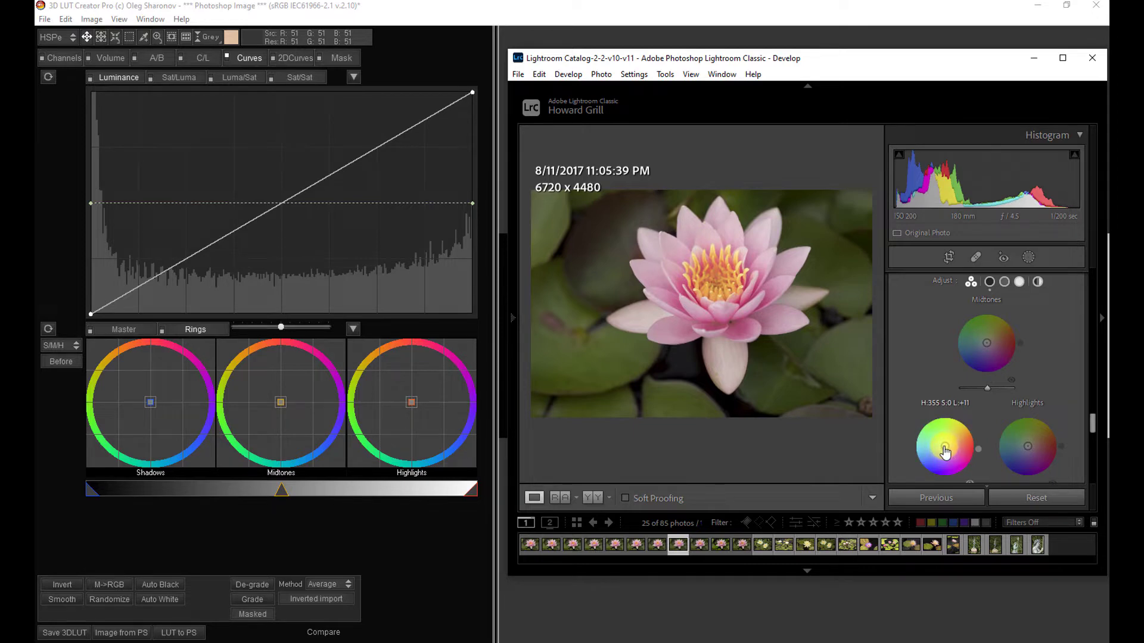
pyautogui.moveTo(945, 451); pyautogui.dragTo(970, 422)
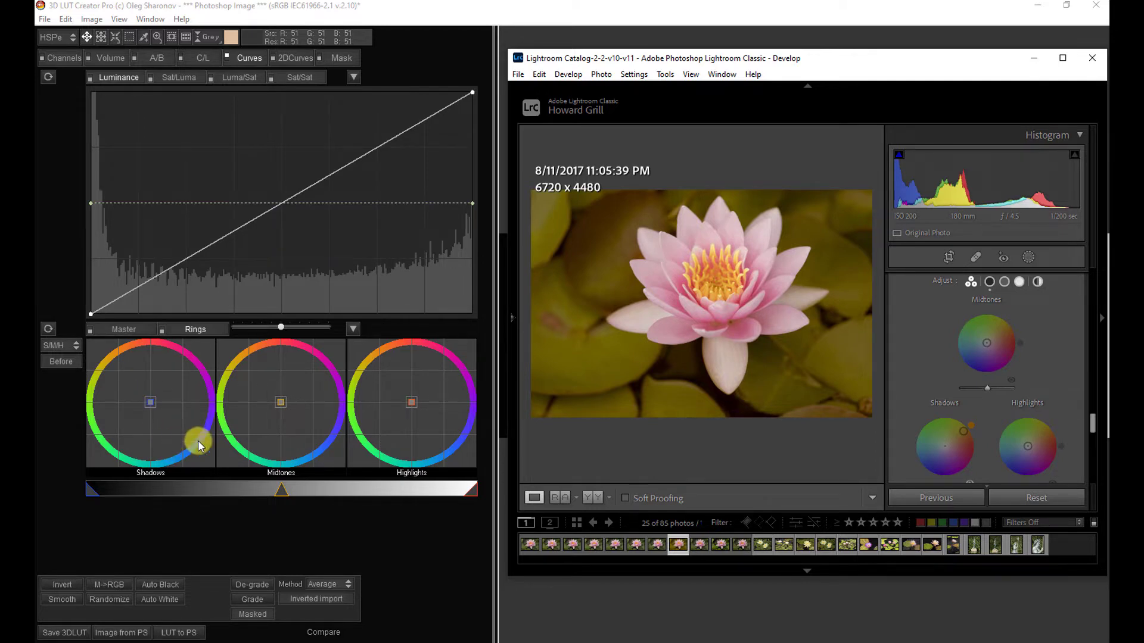
pyautogui.doubleClick(964, 438)
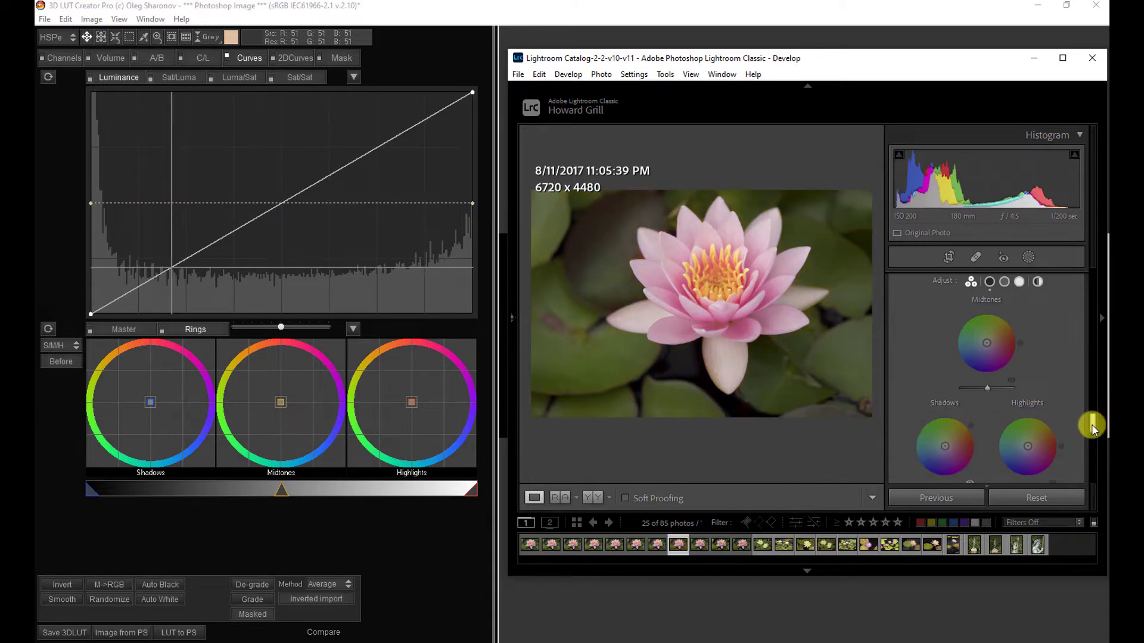
# - Tint the photo's shadows purple and lower their luminance close to the minimum
pyautogui.scroll(-2, 1092, 427)
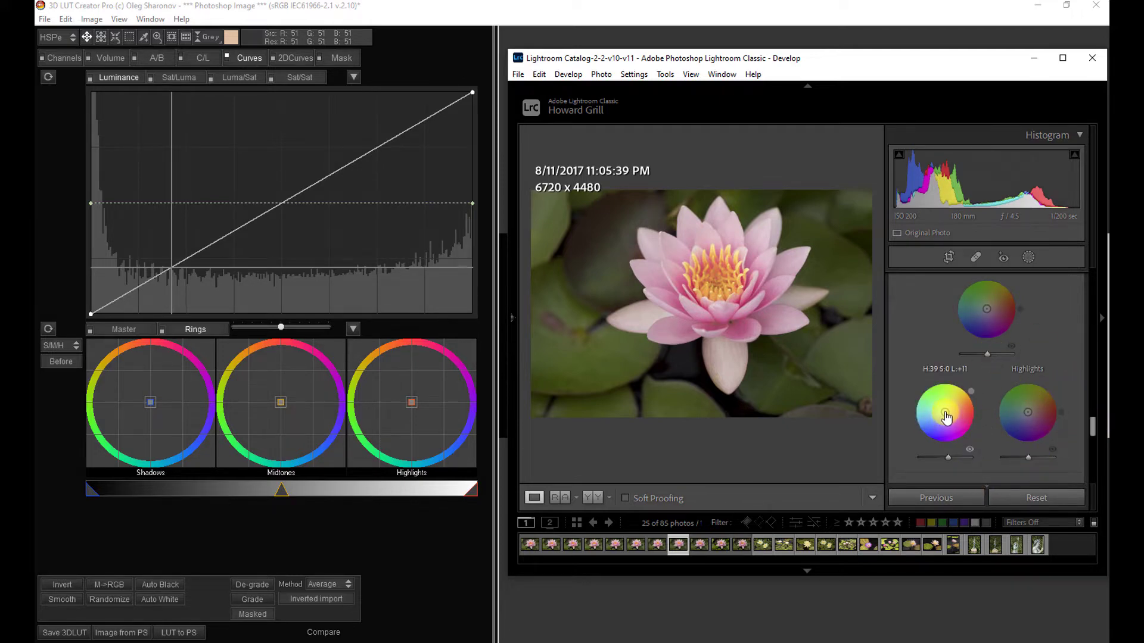
pyautogui.moveTo(945, 413); pyautogui.dragTo(950, 462)
pyautogui.moveTo(949, 459); pyautogui.dragTo(917, 459)
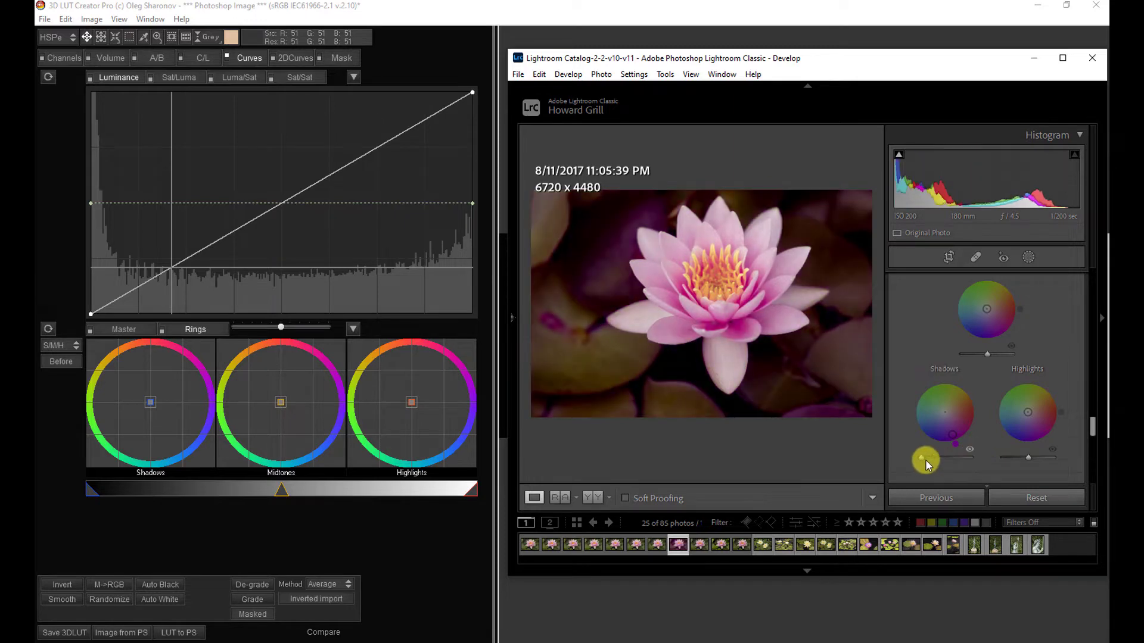
# - Switch to 3D LUT Creator, darken the gradient's shadows with the Shadows ring, and reset the rings
pyautogui.click(152, 400)
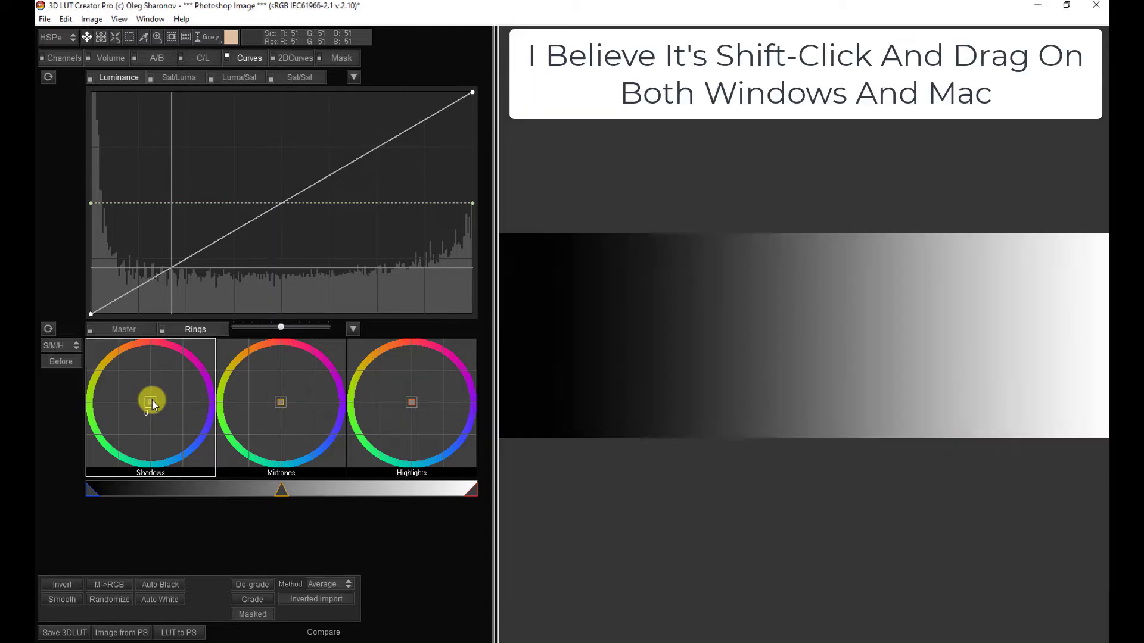
pyautogui.moveTo(153, 384); pyautogui.dragTo(155, 431)
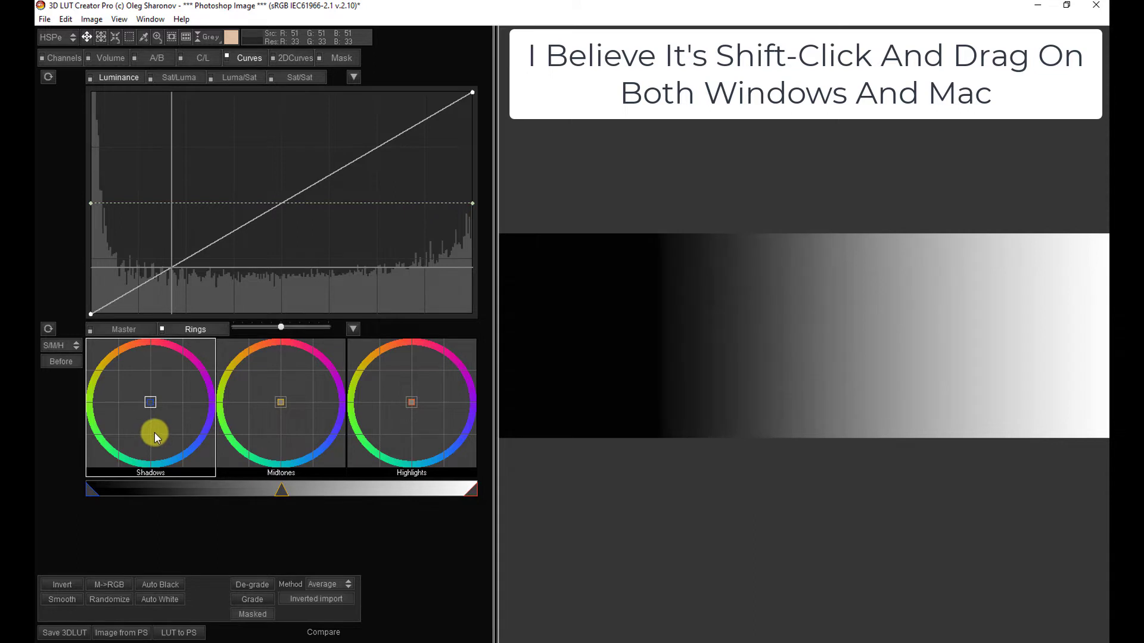
pyautogui.click(48, 328)
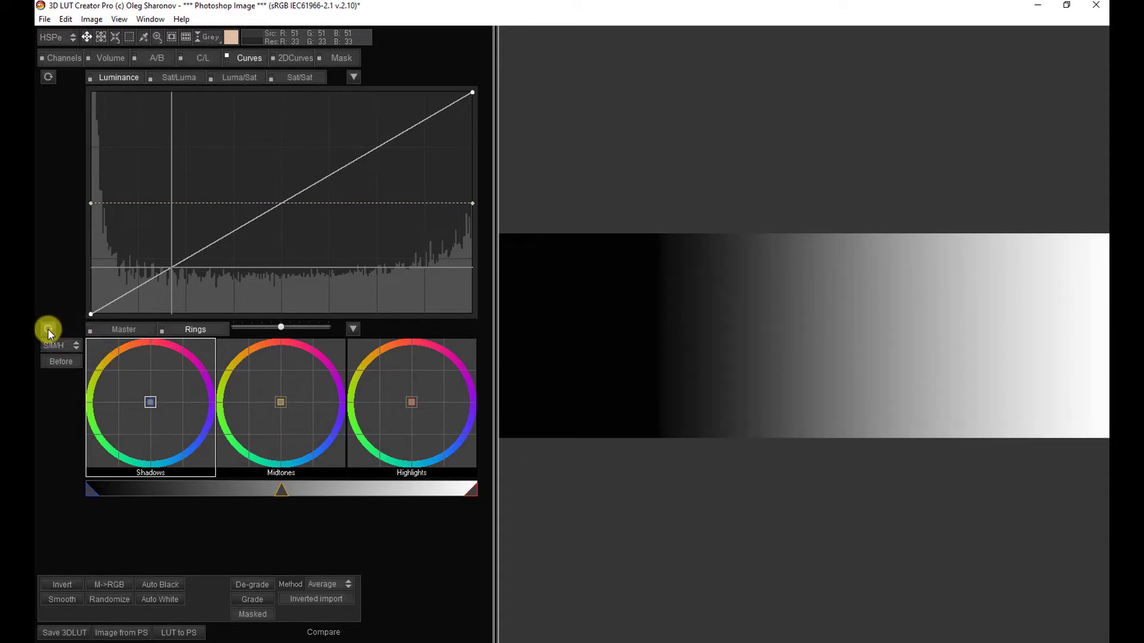
# - Switch to Lightroom, reset the purple shadows tint, and bring the Blending and Balance settings into view
pyautogui.hotkey('alt', 'Tab')
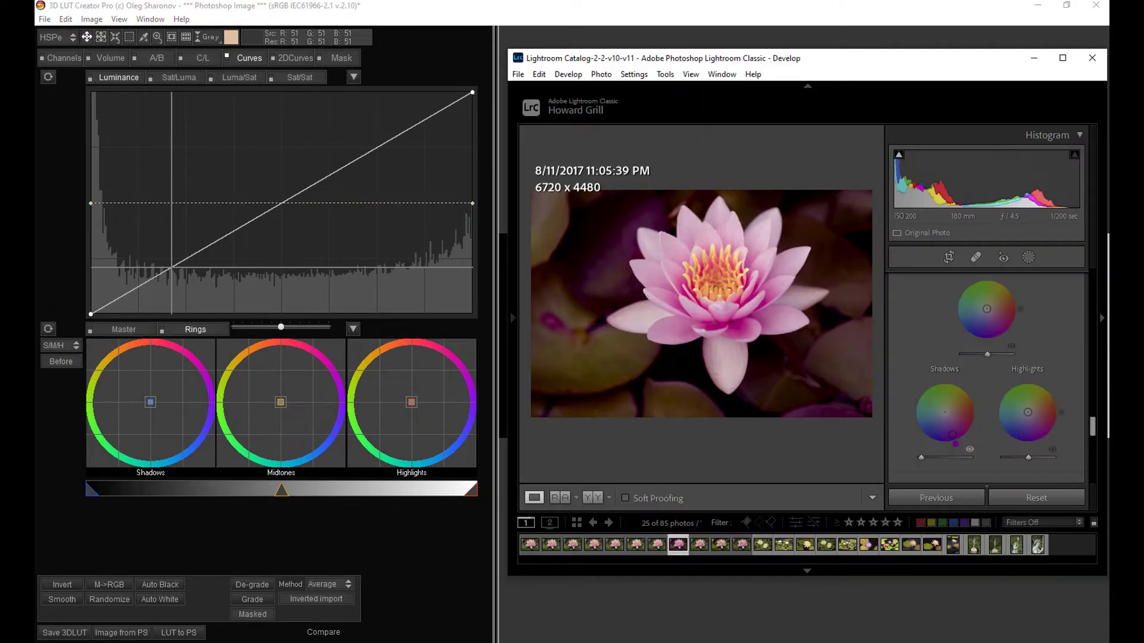
pyautogui.doubleClick(952, 435)
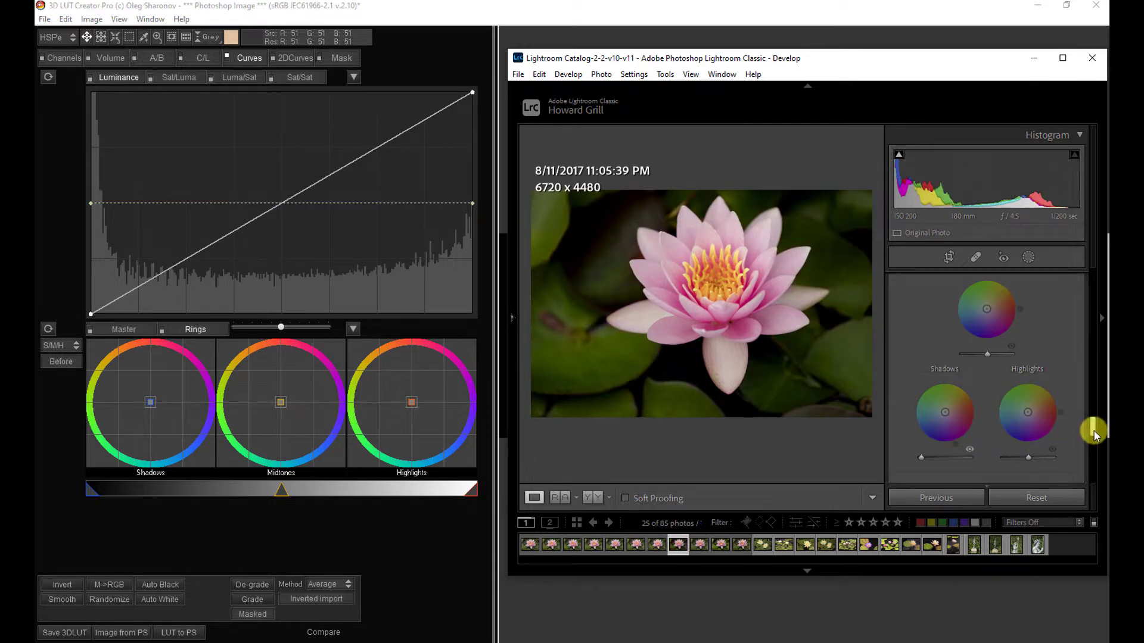
pyautogui.scroll(-3, 1093, 430)
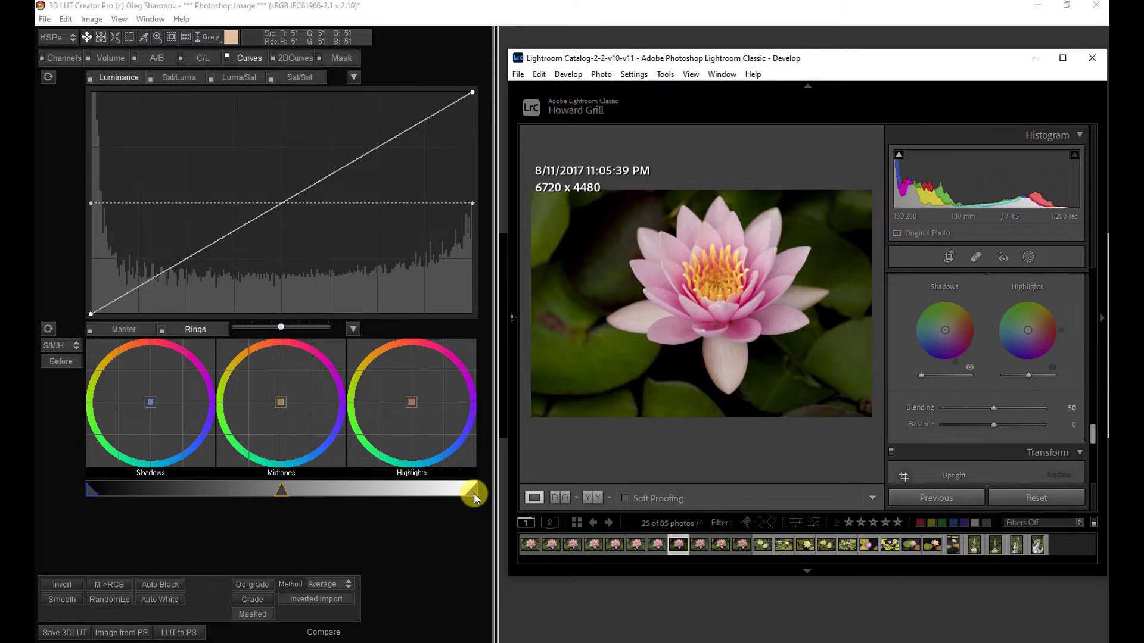
# - Minimize the Lightroom window and return to the gradient in 3D LUT Creator
pyautogui.click(470, 492)
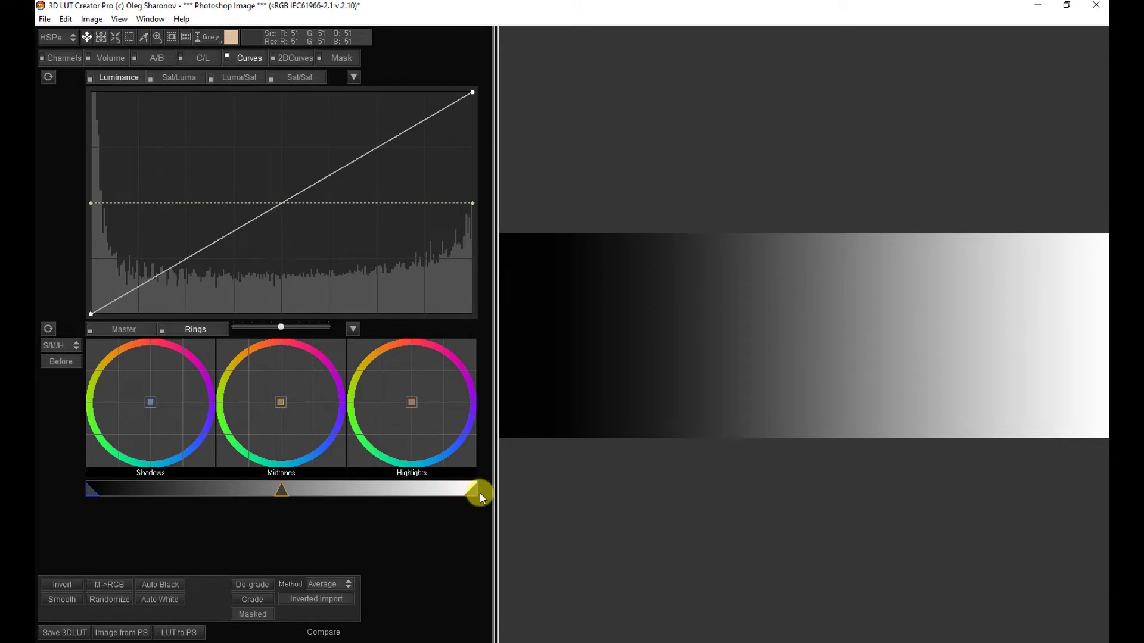
pyautogui.click(511, 633)
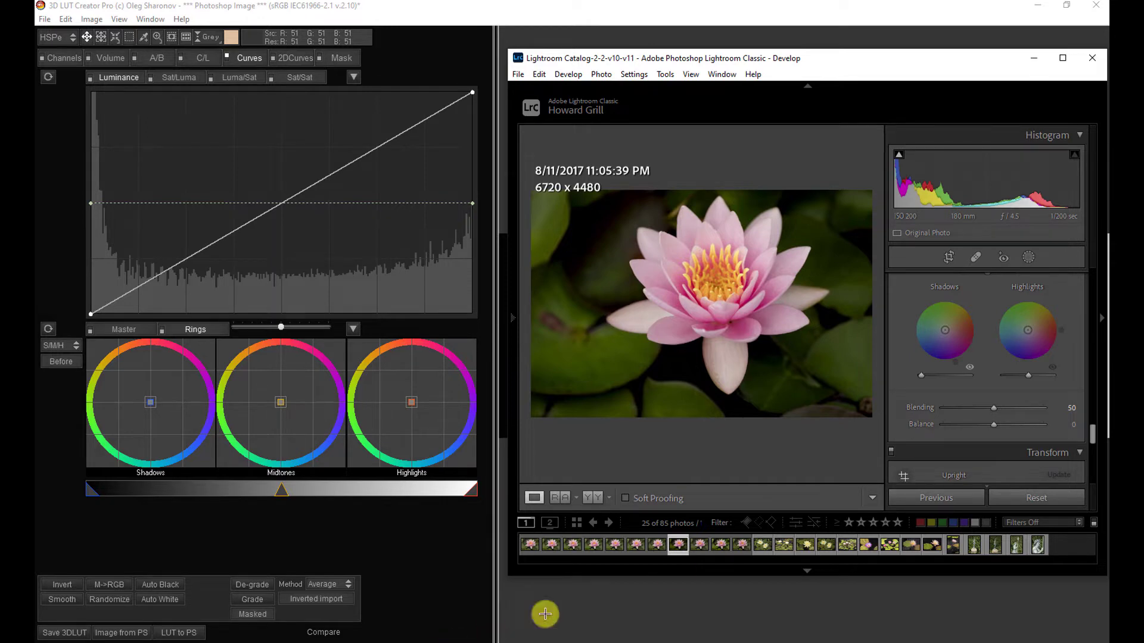
pyautogui.click(1032, 58)
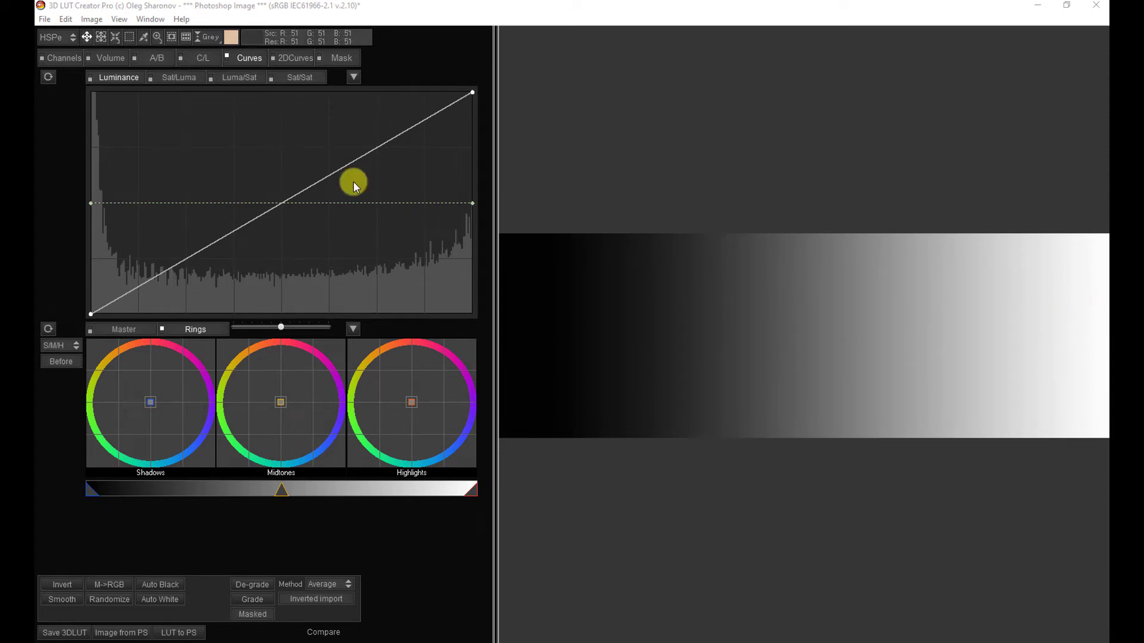
# - Tint the gradient's shadows strongly green and move the shadows range marker slightly inward so the deepest blacks stay neutral
pyautogui.click(150, 402)
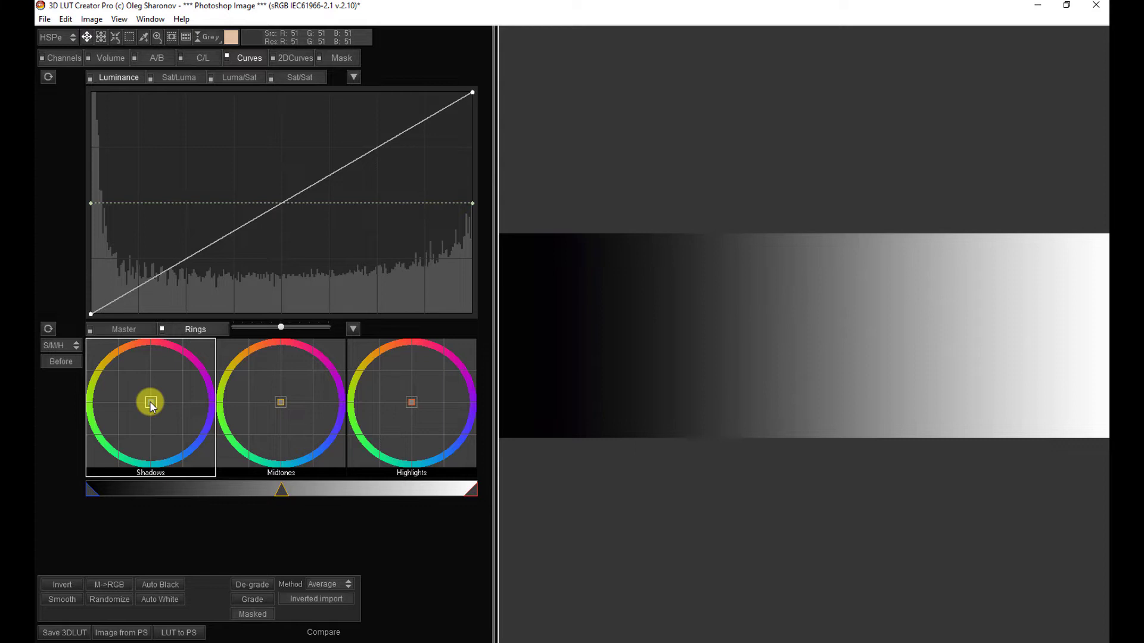
pyautogui.moveTo(151, 404); pyautogui.dragTo(106, 442)
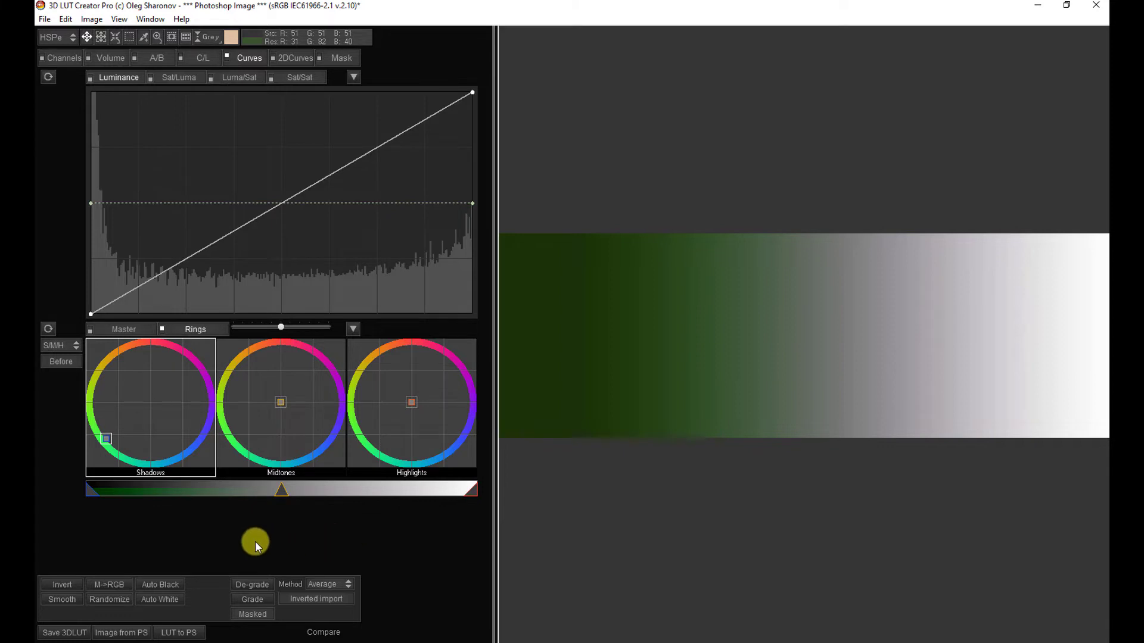
pyautogui.click(91, 492)
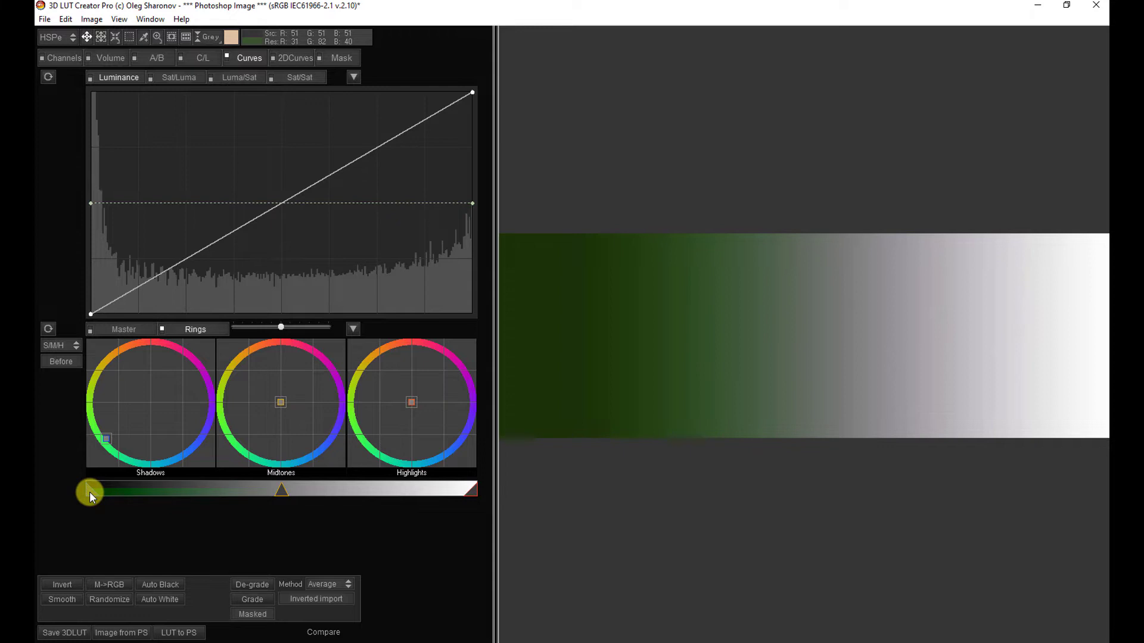
pyautogui.moveTo(92, 492); pyautogui.dragTo(98, 495)
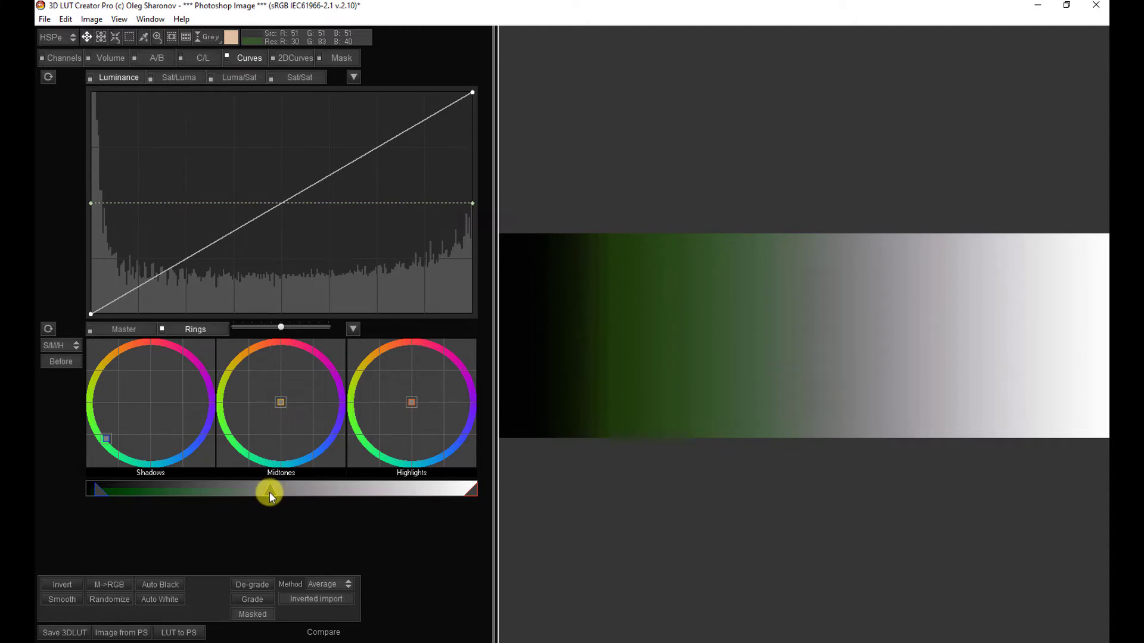
# - Try lighter and darker midtones marker positions, return the shadows marker to the black end, and reset the rings
pyautogui.moveTo(219, 489); pyautogui.dragTo(290, 484)
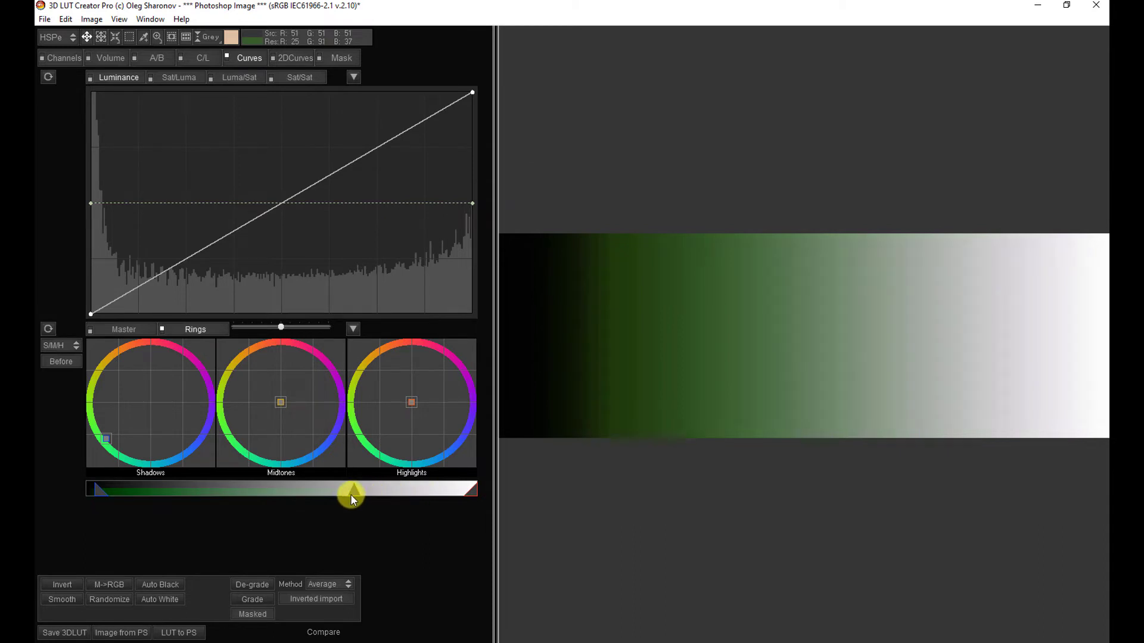
pyautogui.moveTo(314, 508); pyautogui.dragTo(271, 511)
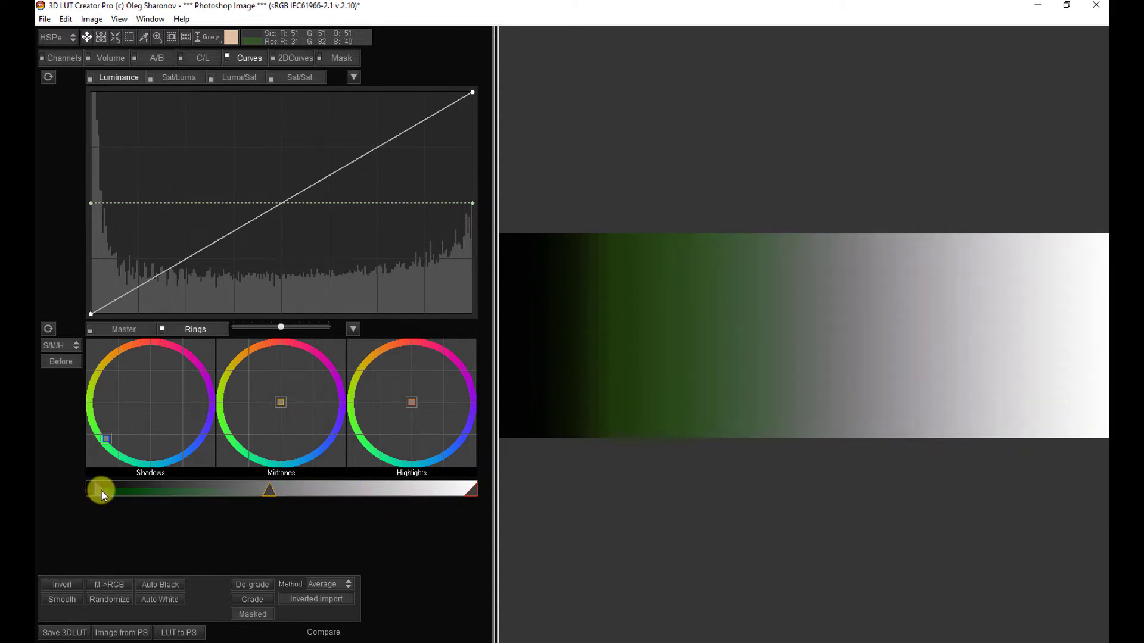
pyautogui.moveTo(91, 491); pyautogui.dragTo(59, 488)
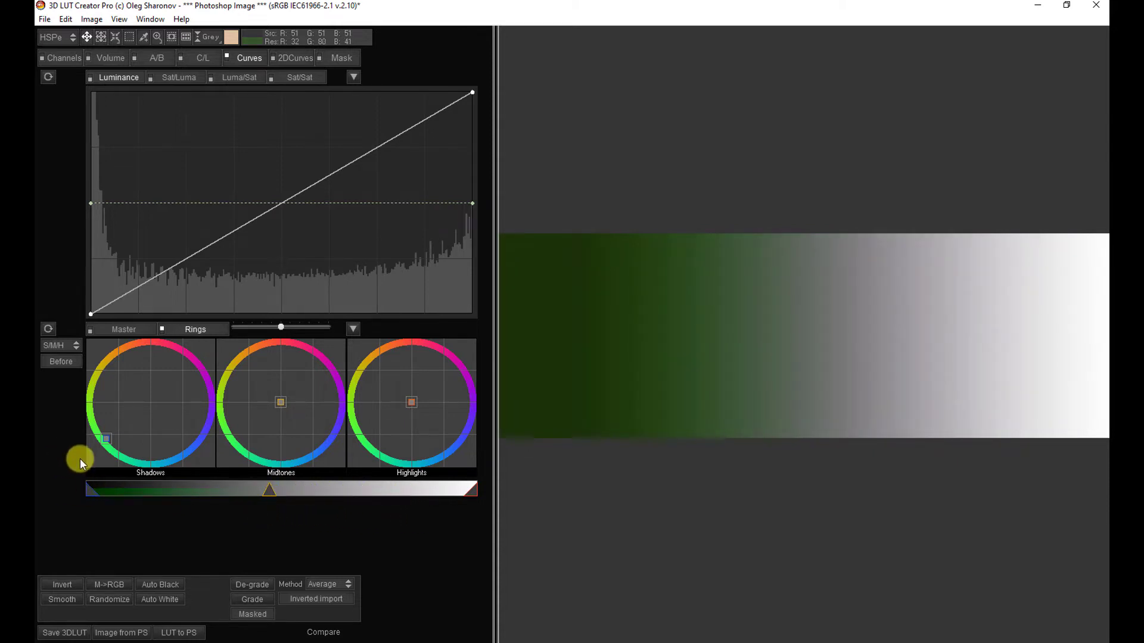
pyautogui.click(48, 327)
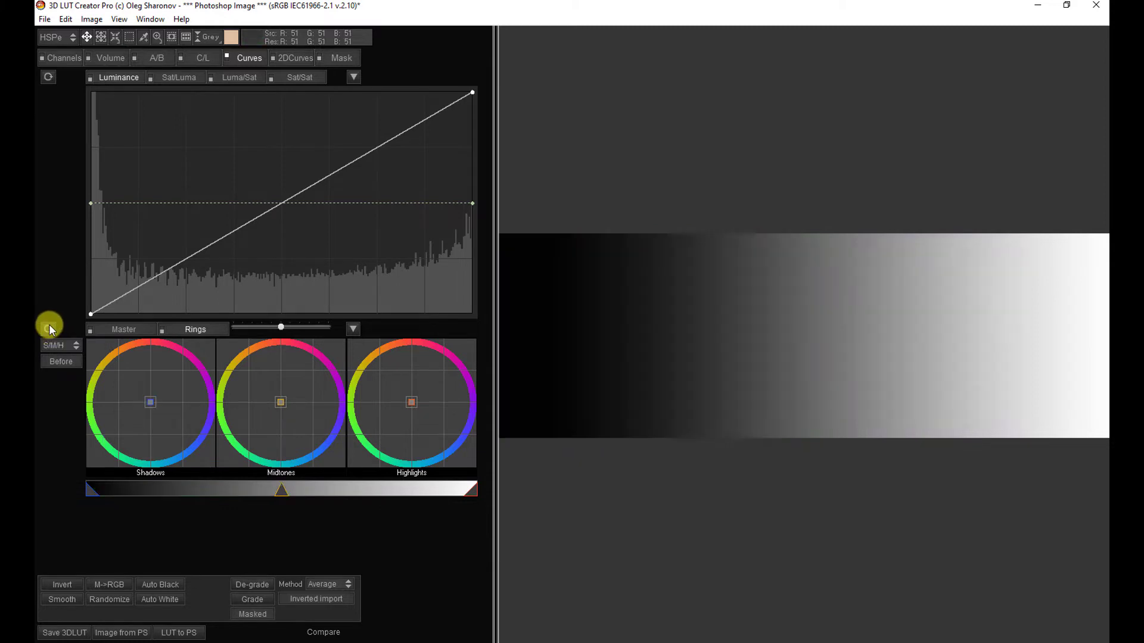
# - Tint the gradient's midtones strongly green and move the highlights range marker inward to the light grays
pyautogui.click(280, 402)
pyautogui.moveTo(280, 401); pyautogui.dragTo(239, 443)
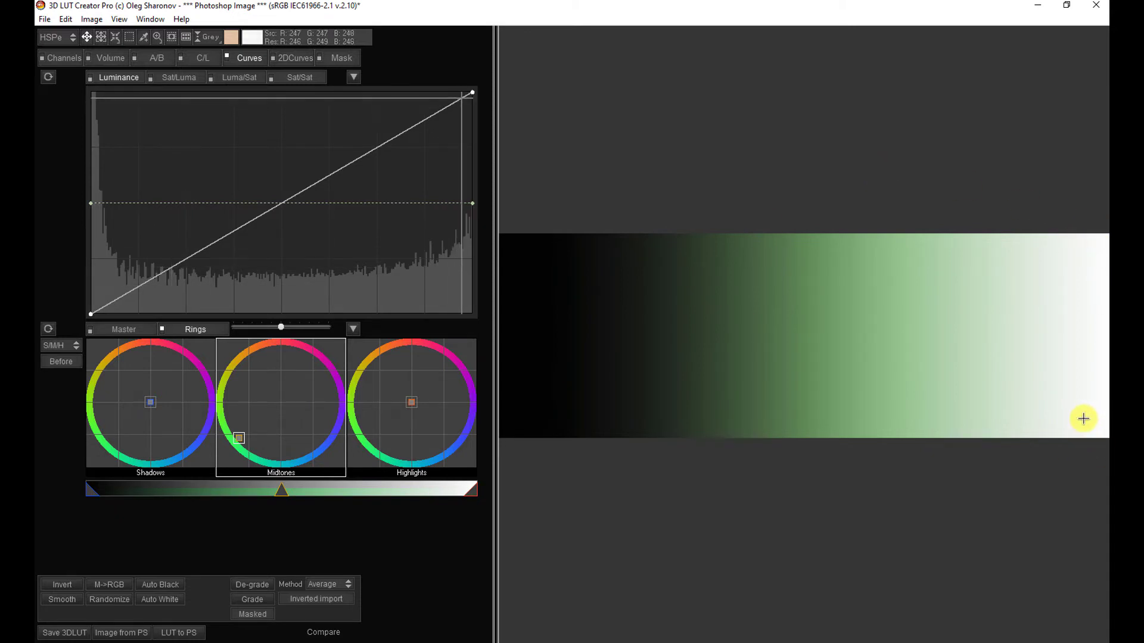
pyautogui.click(473, 491)
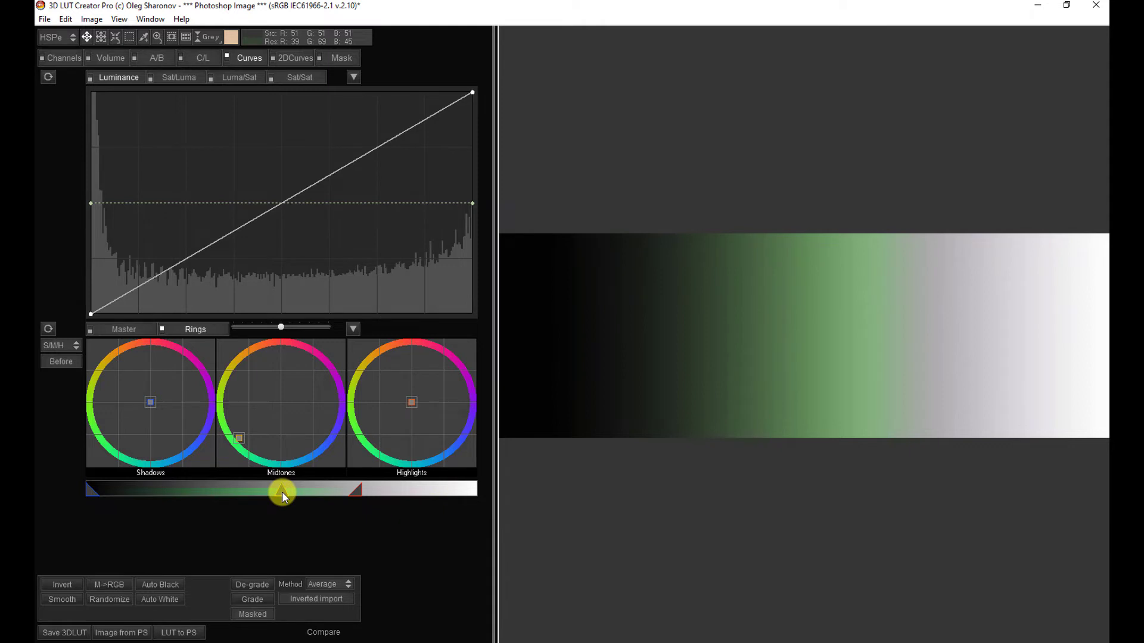
# - Shift the midtones marker slightly toward the highlights and move the shadows marker inward to confine the green to a narrow band
pyautogui.moveTo(283, 491); pyautogui.dragTo(213, 486)
pyautogui.moveTo(196, 484); pyautogui.dragTo(252, 489)
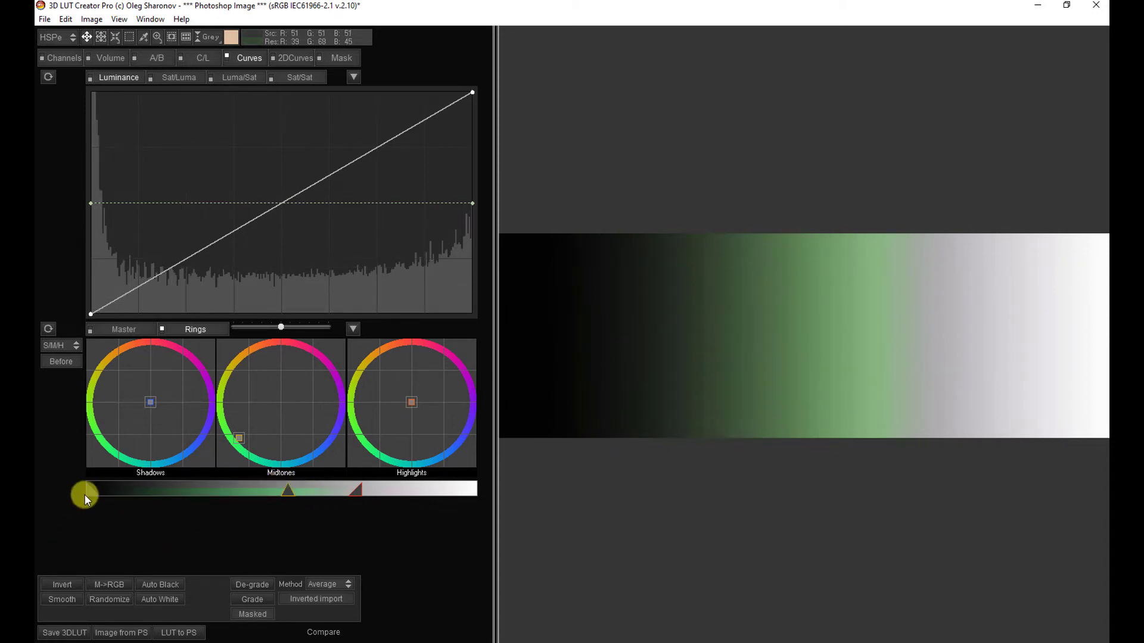
pyautogui.moveTo(133, 495); pyautogui.dragTo(244, 501)
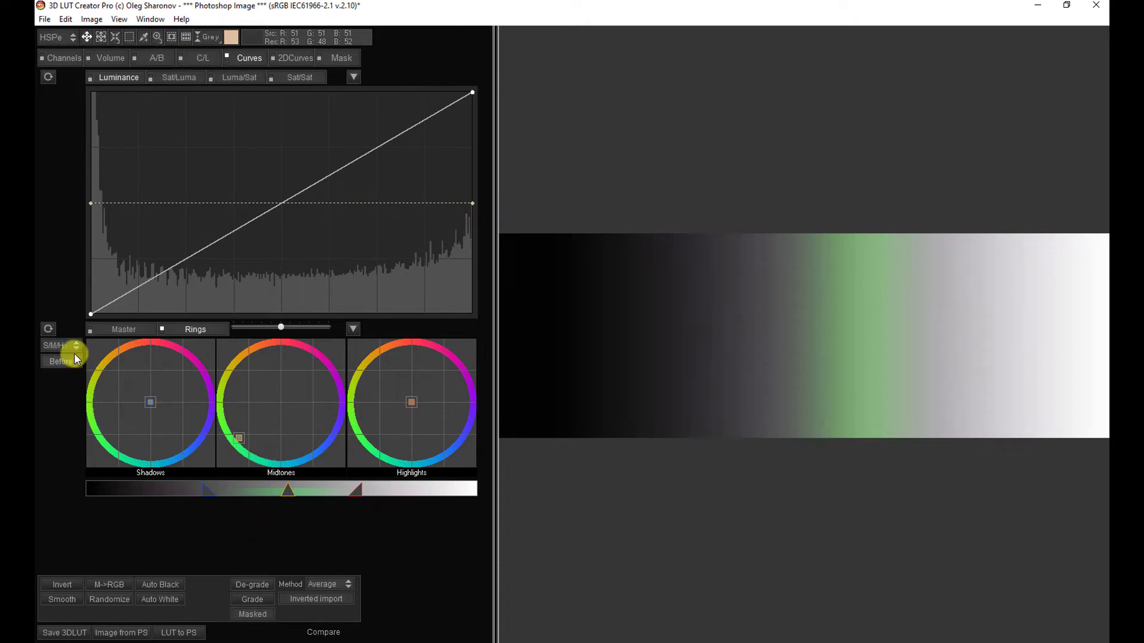
# - Reset the rings, tint the gradient's highlights strongly green and move the highlights range marker inward to the light grays
pyautogui.click(48, 329)
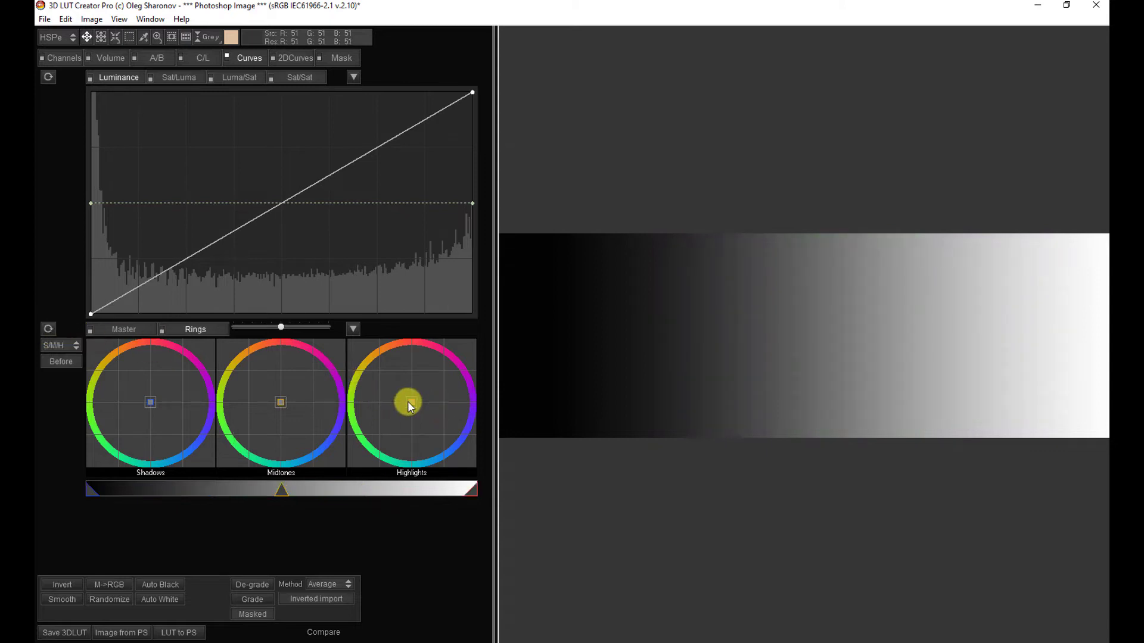
pyautogui.moveTo(408, 401); pyautogui.dragTo(375, 444)
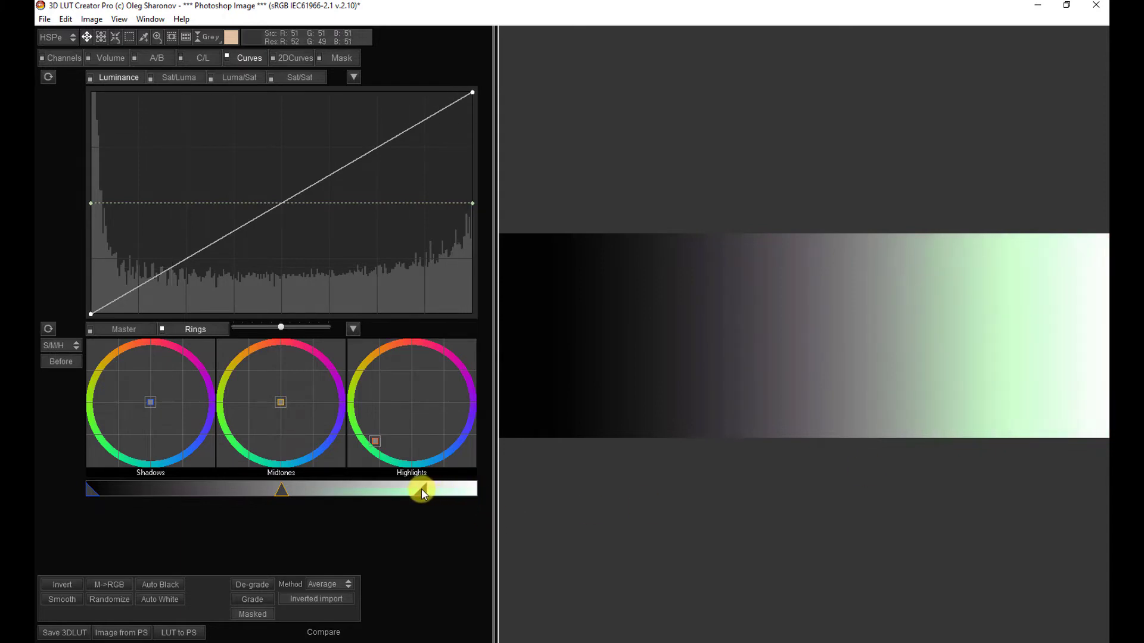
pyautogui.moveTo(394, 492); pyautogui.dragTo(430, 493)
# - Reset the rings, tint the gradient's shadows strongly green and raise the shadows' brightness
pyautogui.click(47, 329)
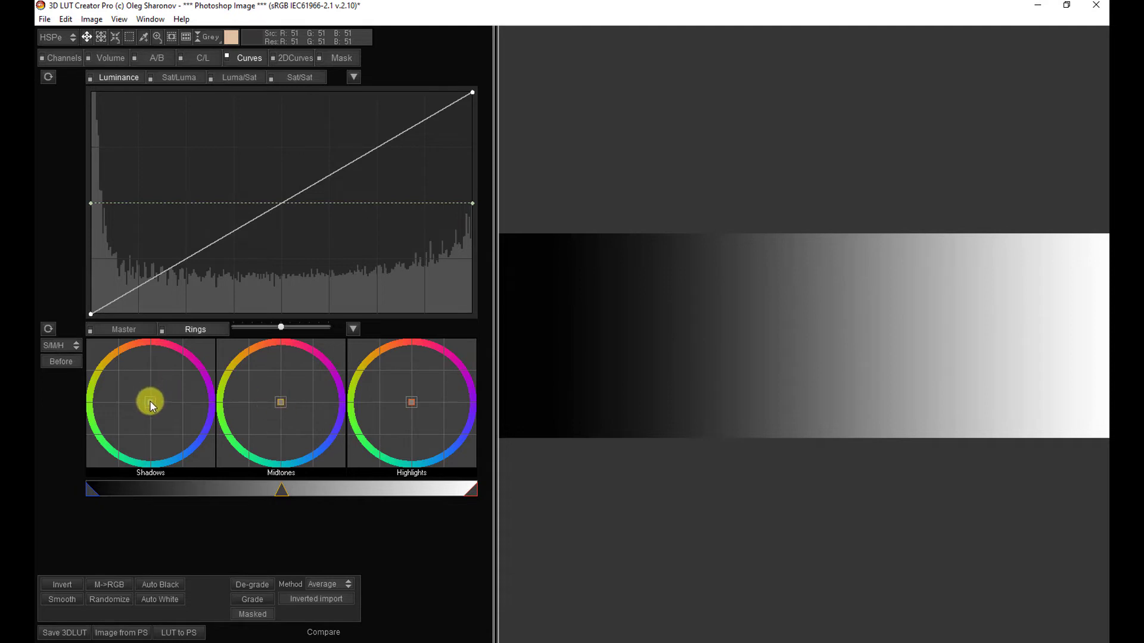
pyautogui.moveTo(149, 402); pyautogui.dragTo(114, 446)
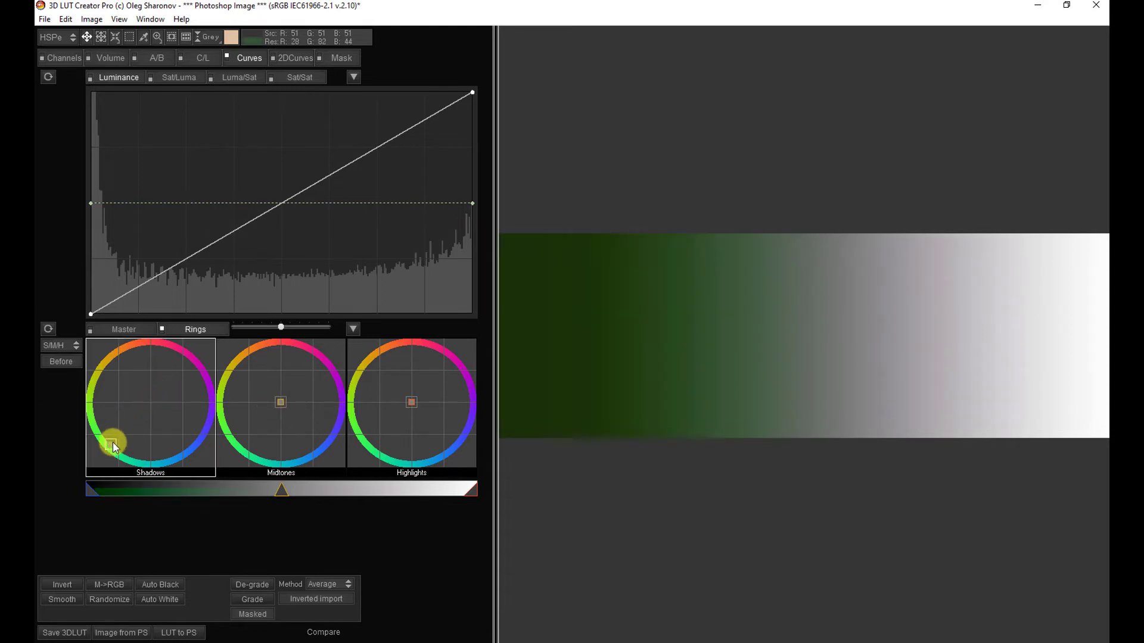
pyautogui.moveTo(115, 447); pyautogui.dragTo(122, 386)
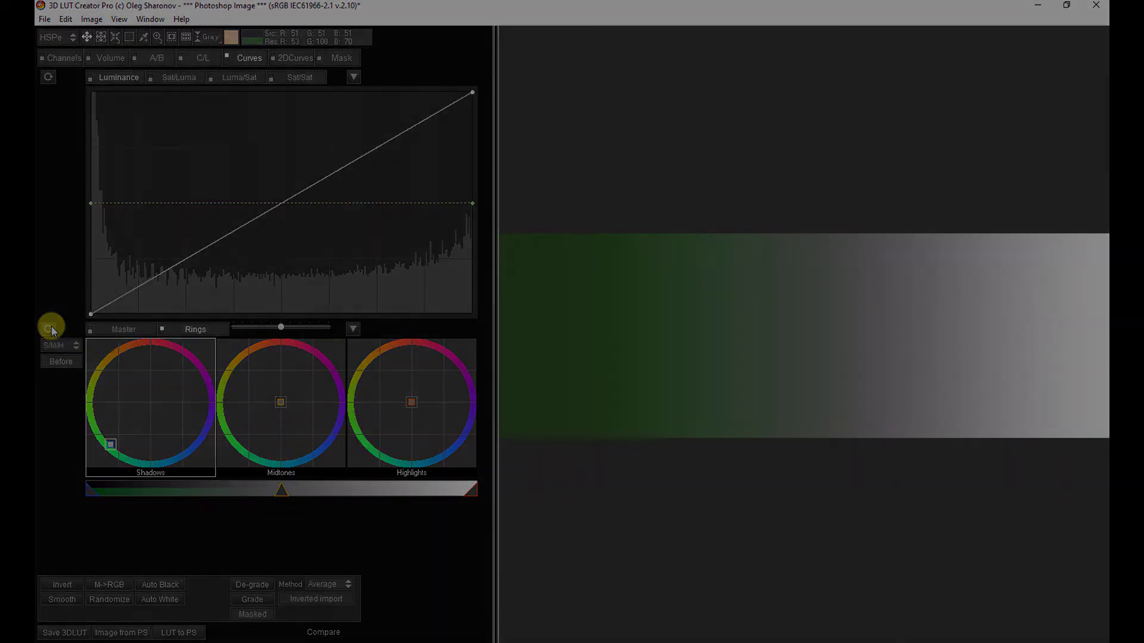
# - Reset the rings, switch their mode to 3-Way, and check the Master curve before returning to the rings
pyautogui.click(52, 327)
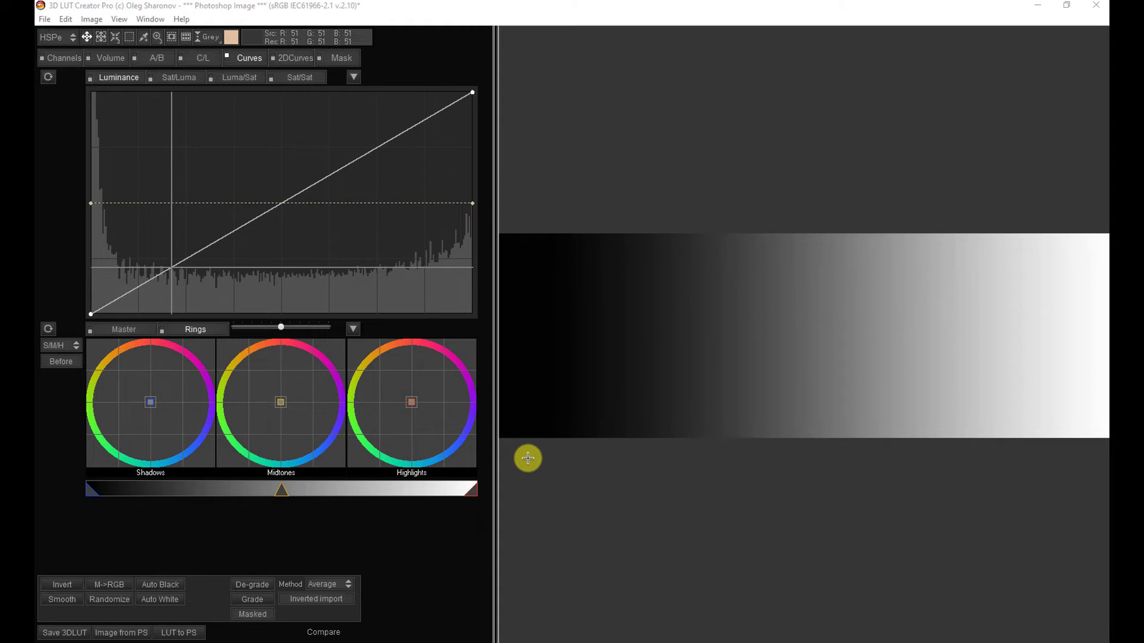
pyautogui.click(77, 346)
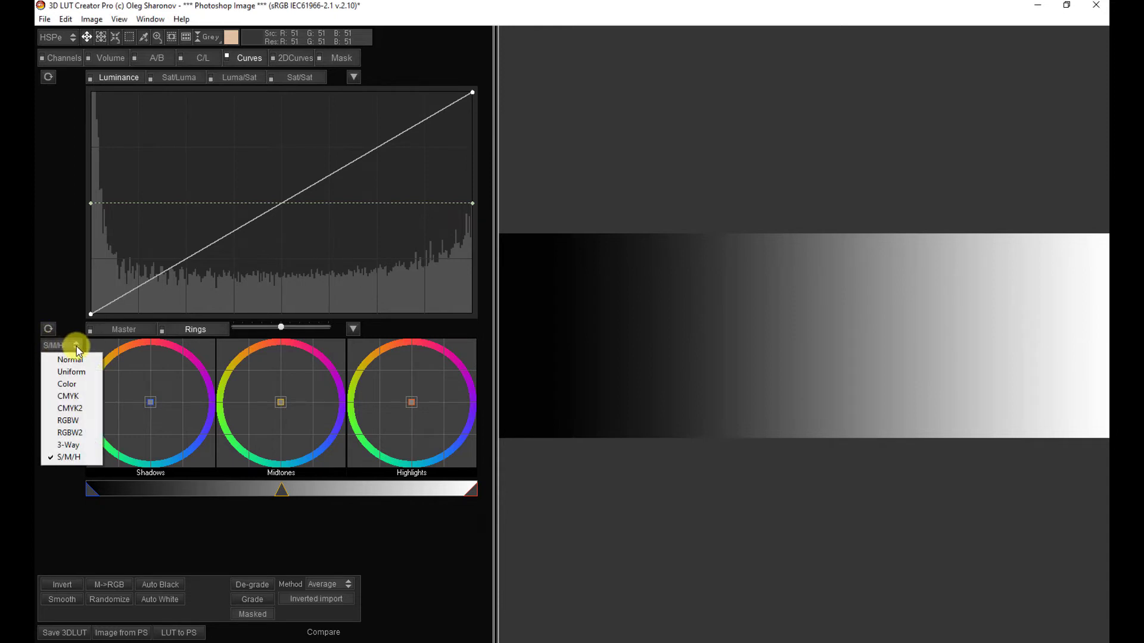
pyautogui.click(73, 446)
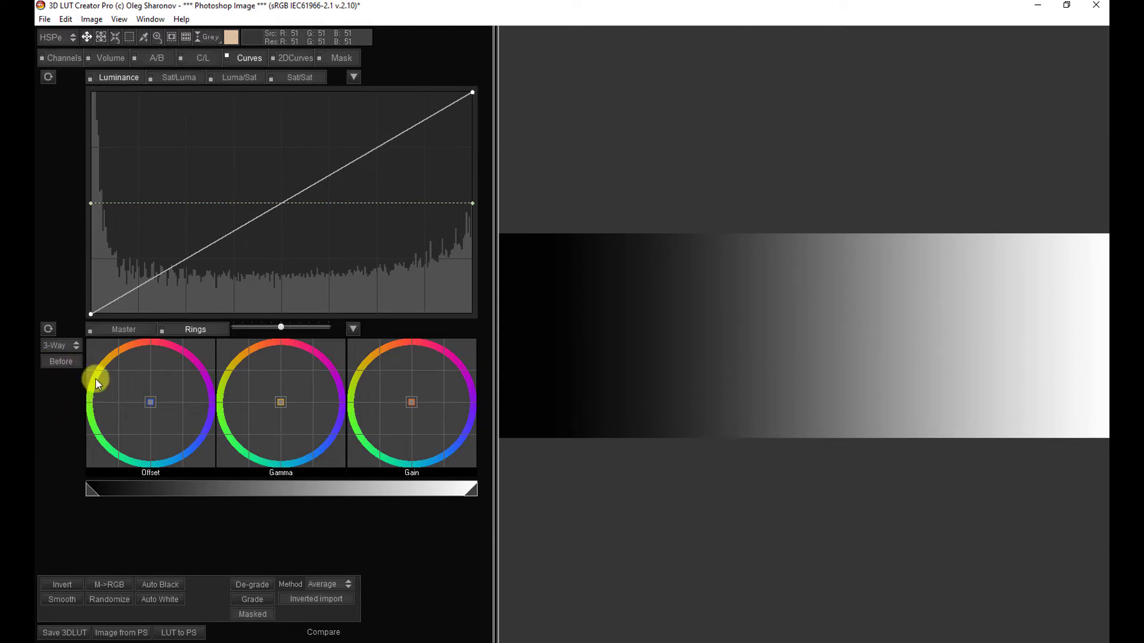
pyautogui.click(116, 327)
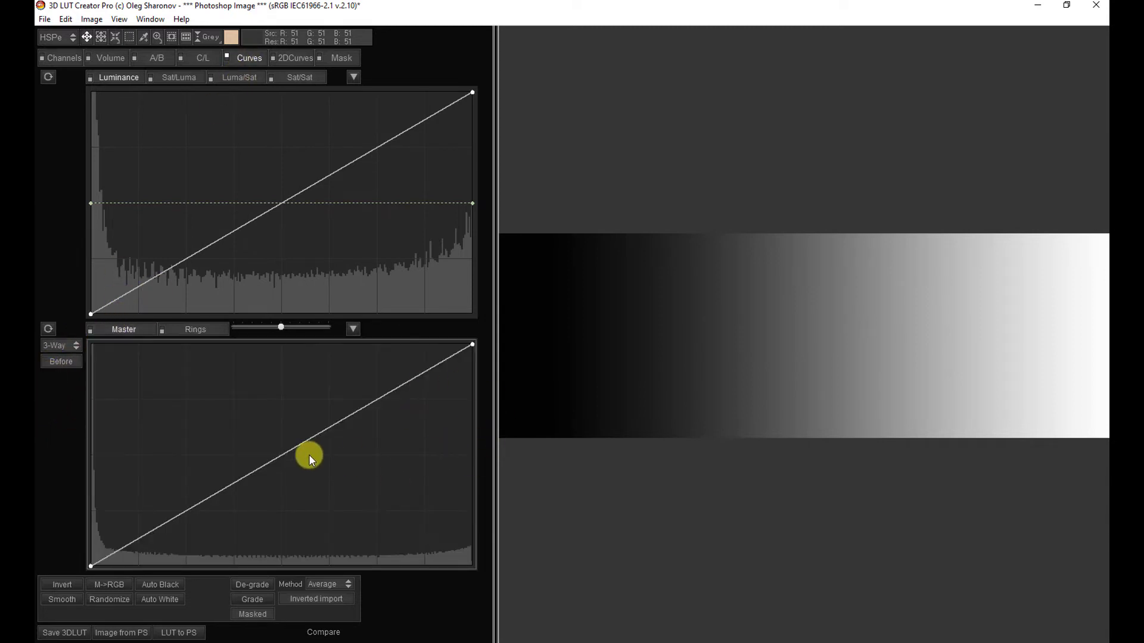
pyautogui.click(201, 330)
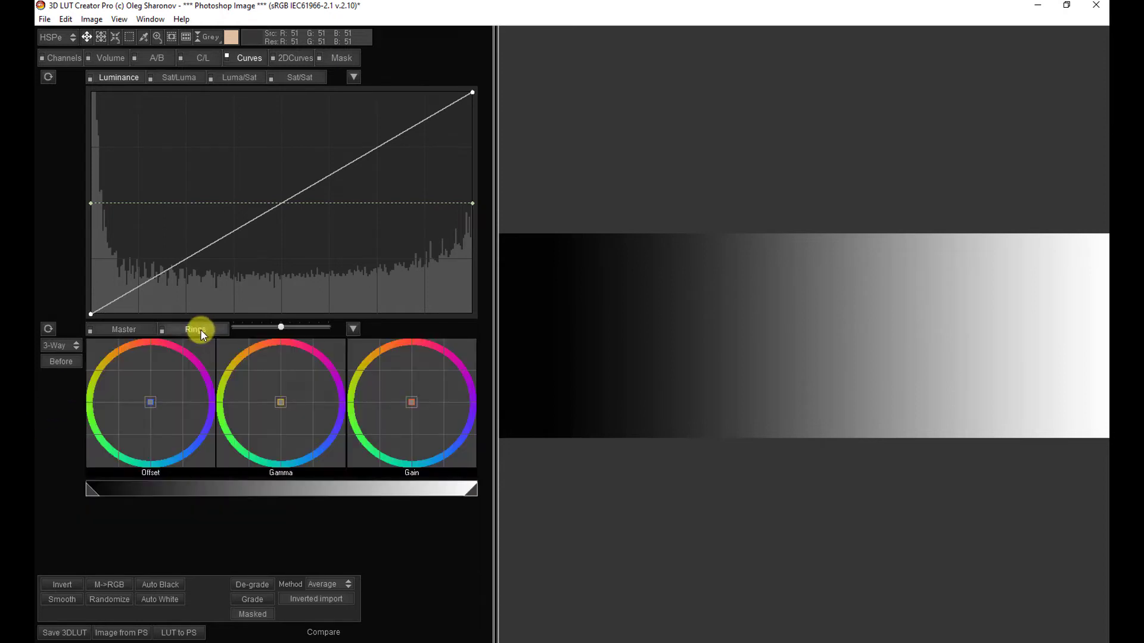
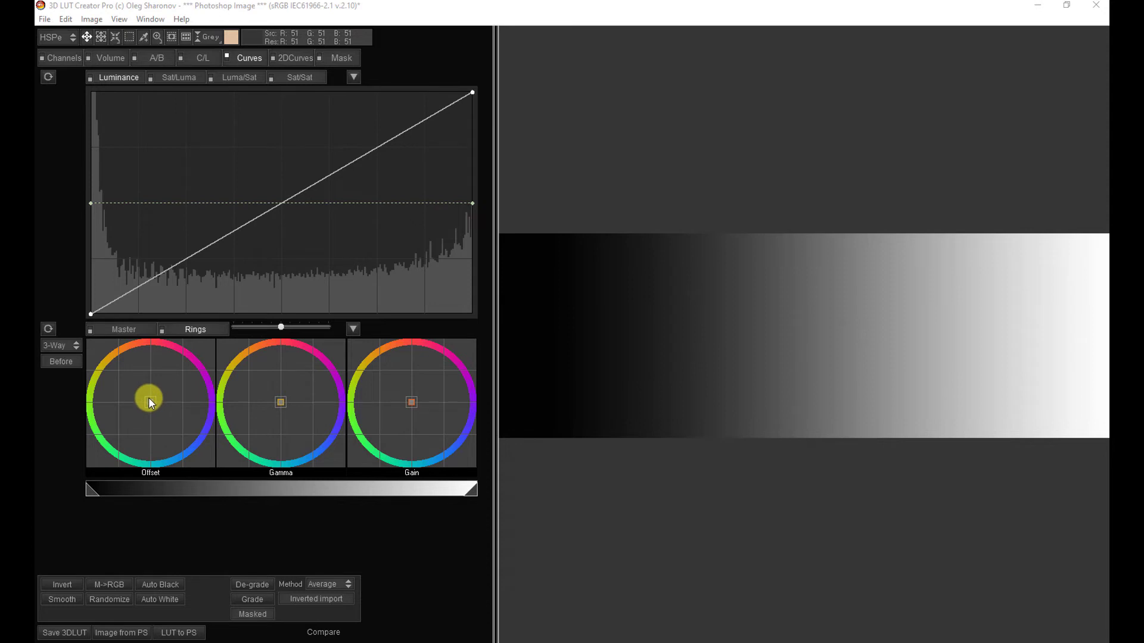
# - Tint the Offset ring green and try the white-end range marker farther inward before returning it to white
pyautogui.moveTo(149, 402); pyautogui.dragTo(116, 446)
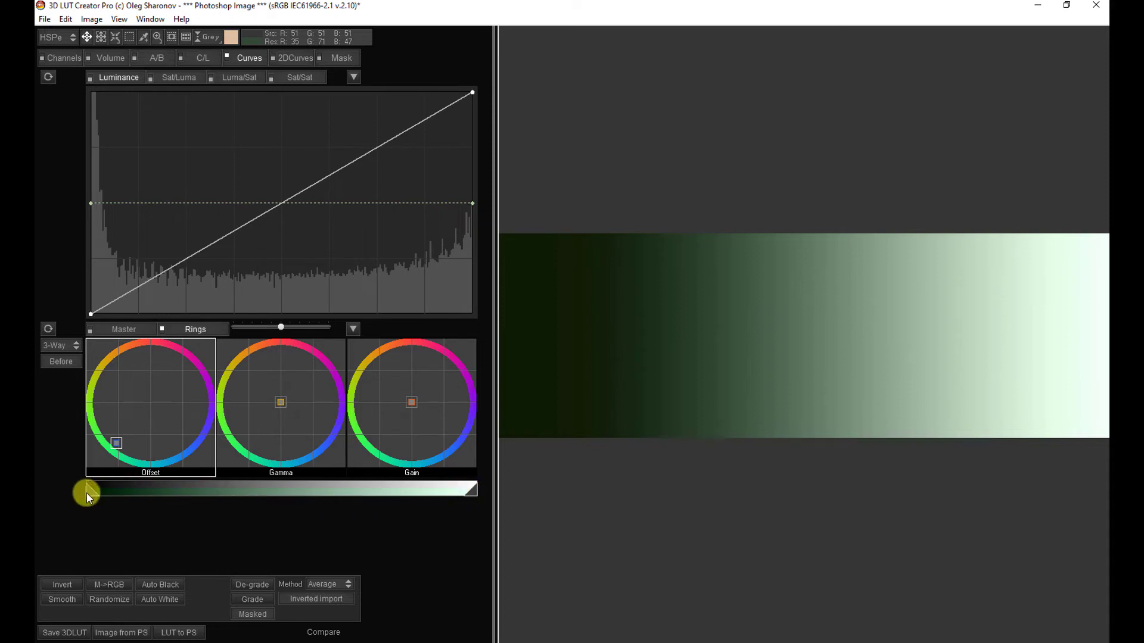
pyautogui.click(473, 492)
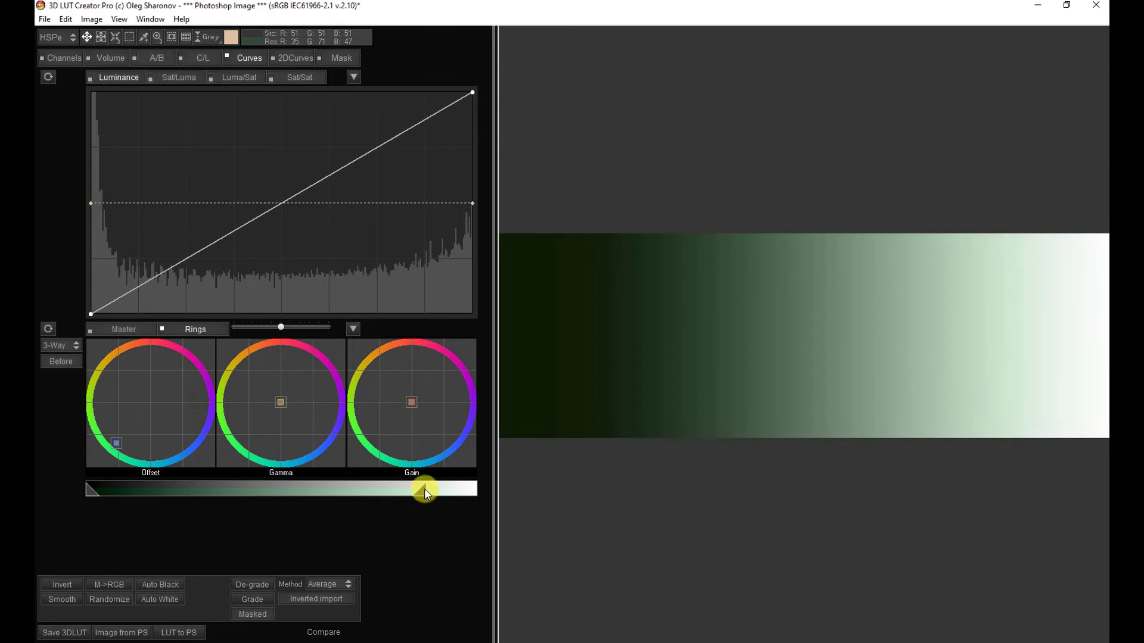
pyautogui.moveTo(471, 489); pyautogui.dragTo(400, 489)
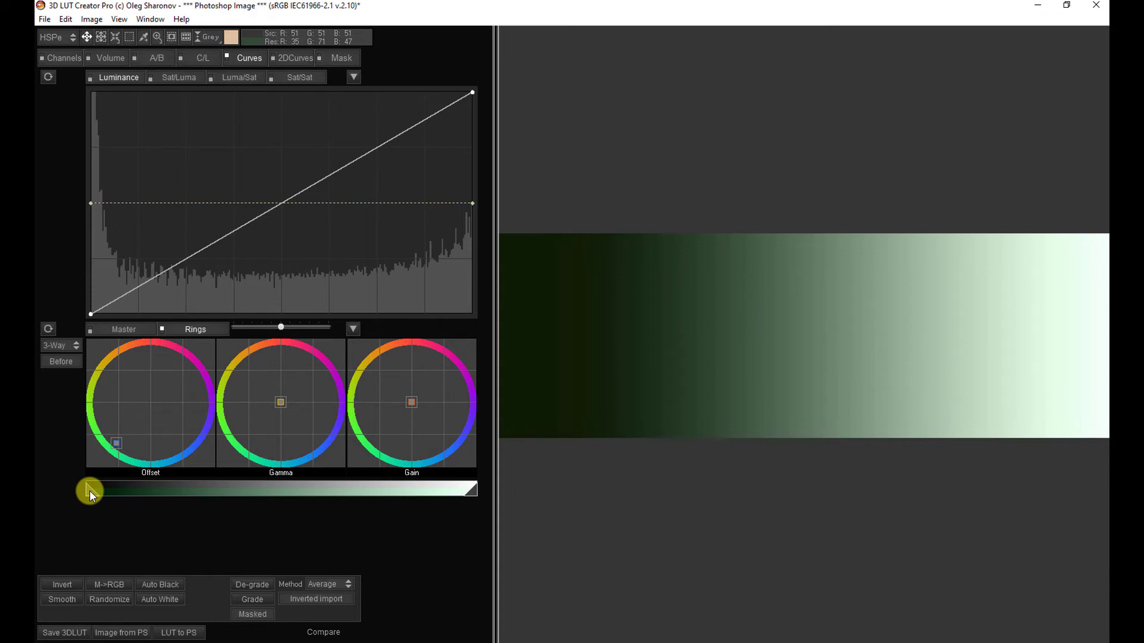
# - Try the black-end range marker slightly inward to keep the deepest blacks neutral, and return it to the black end
pyautogui.moveTo(95, 491); pyautogui.dragTo(123, 490)
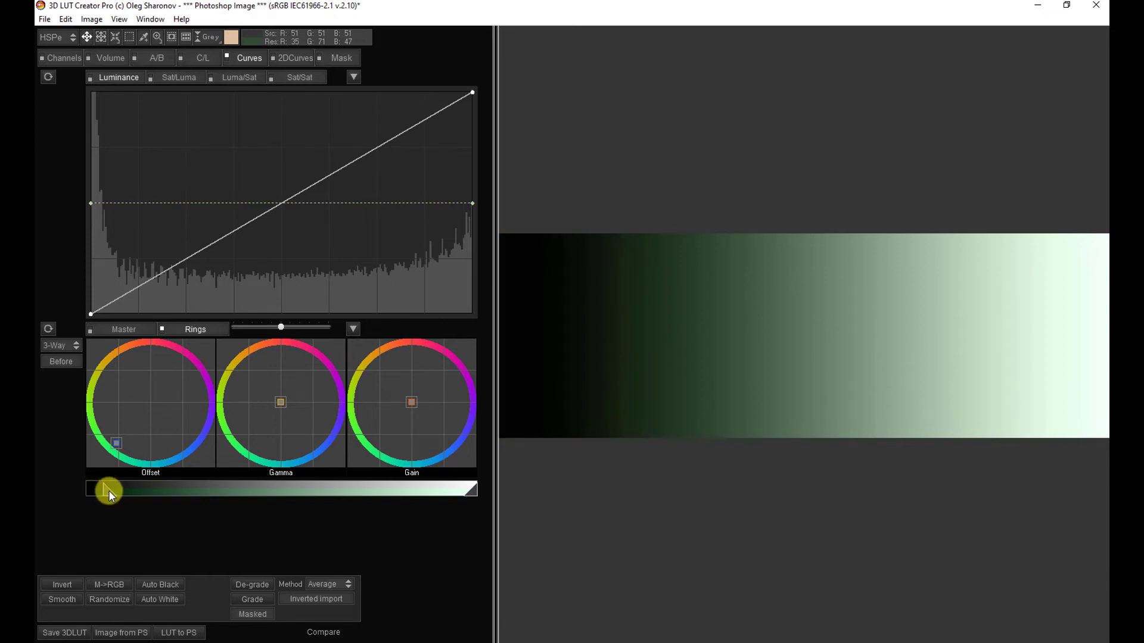
pyautogui.moveTo(105, 491); pyautogui.dragTo(99, 490)
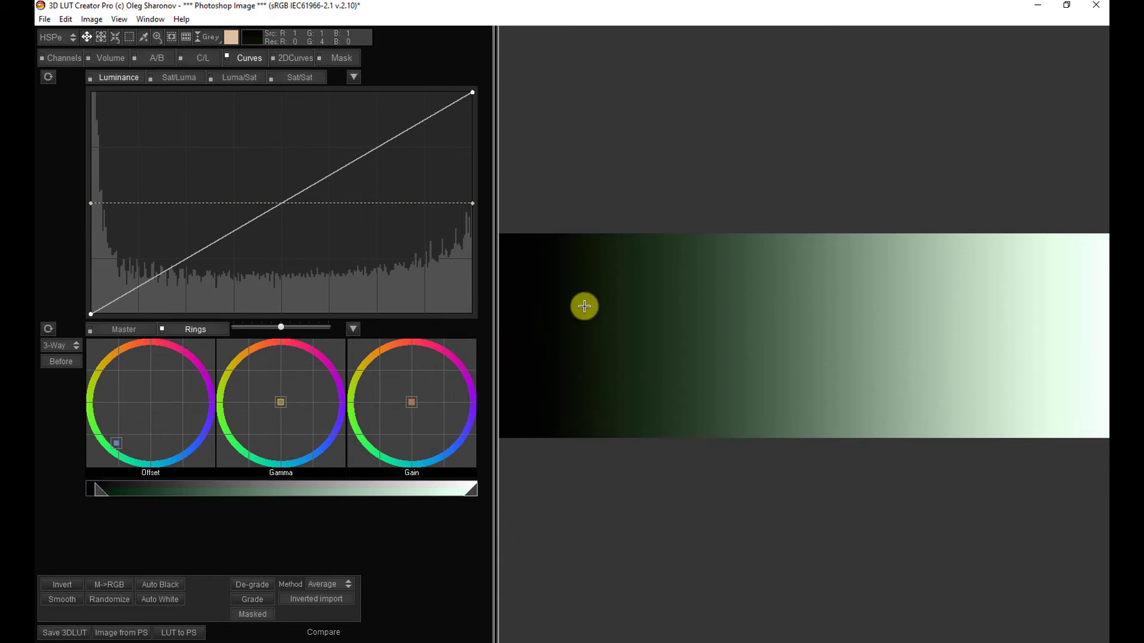
pyautogui.click(119, 498)
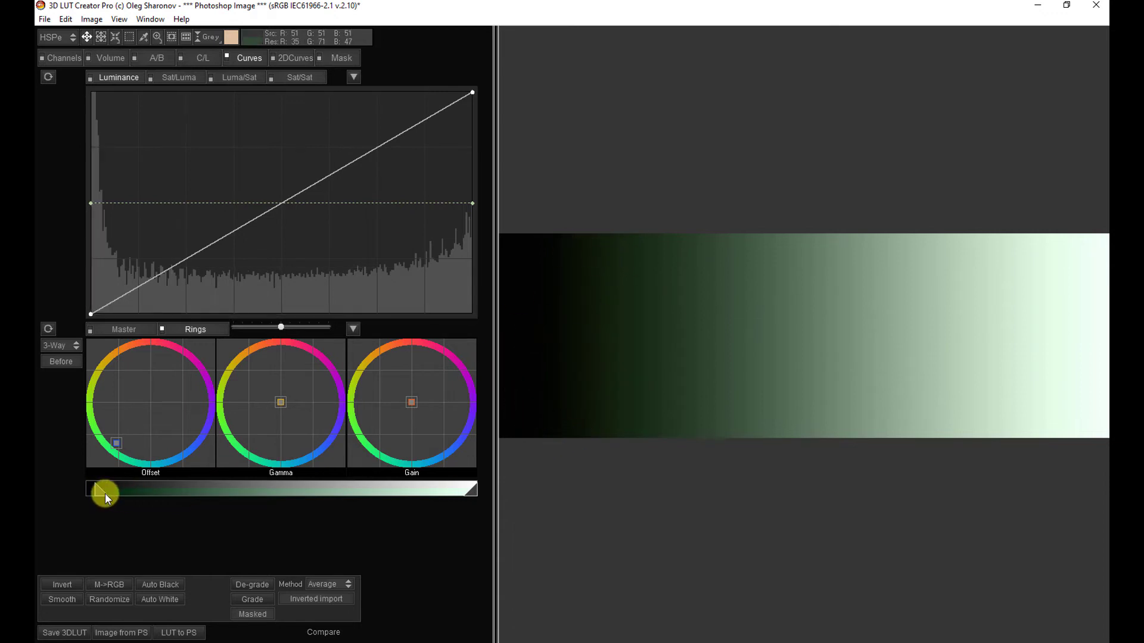
pyautogui.moveTo(96, 494); pyautogui.dragTo(69, 495)
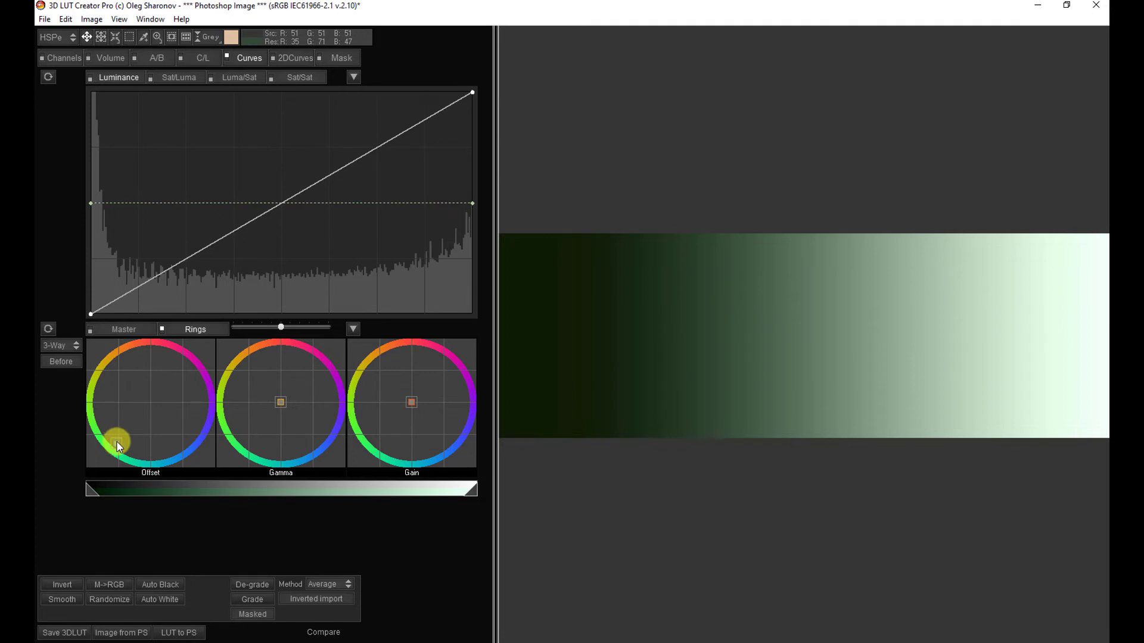
# - Lower the Offset ring's brightness while keeping its green tint, and reset the rings
pyautogui.moveTo(116, 441); pyautogui.dragTo(110, 477)
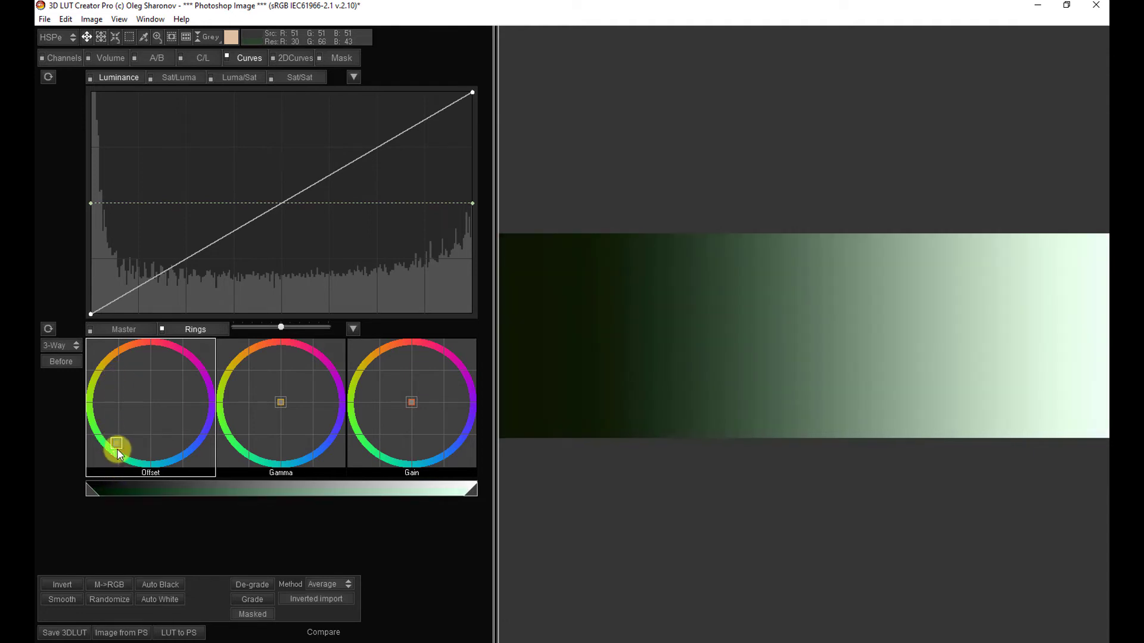
pyautogui.moveTo(118, 440)
pyautogui.mouseDown()
pyautogui.moveTo(118, 353)
pyautogui.moveTo(112, 453)
pyautogui.mouseUp()
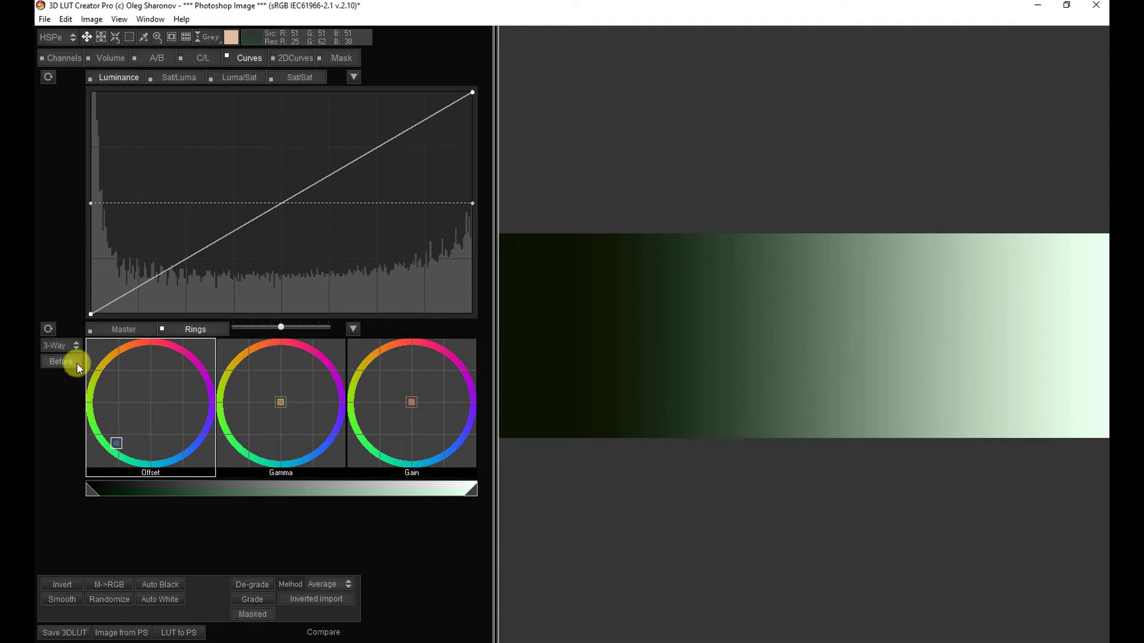
pyautogui.click(48, 328)
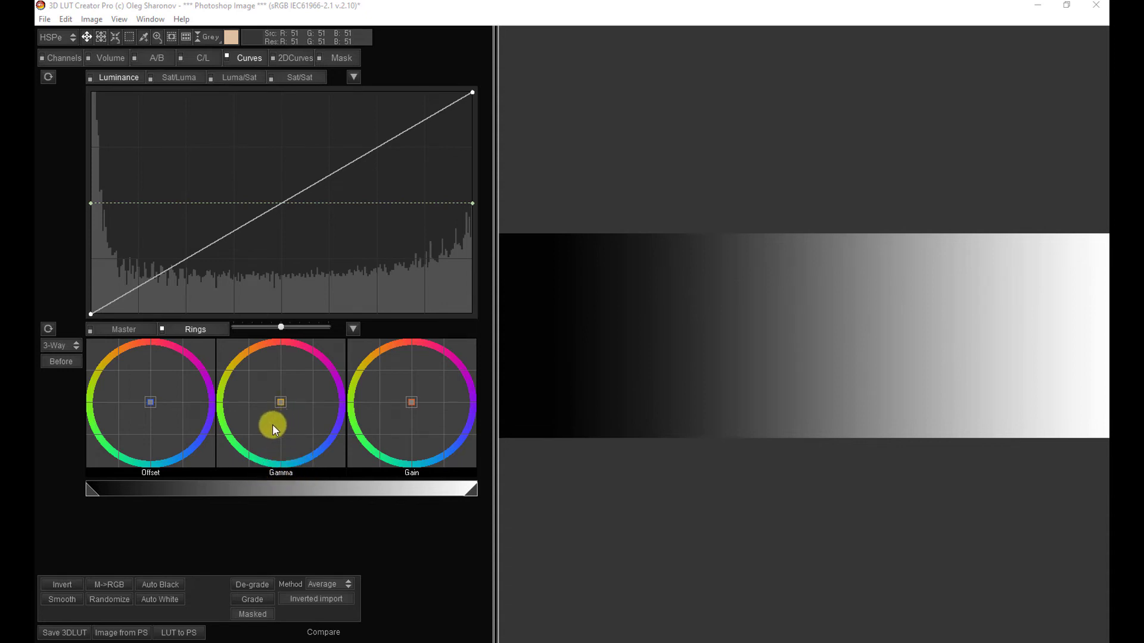
# - Tint the Gamma ring strongly green, examine its effect across the gradient, and reset that ring to neutral
pyautogui.click(280, 402)
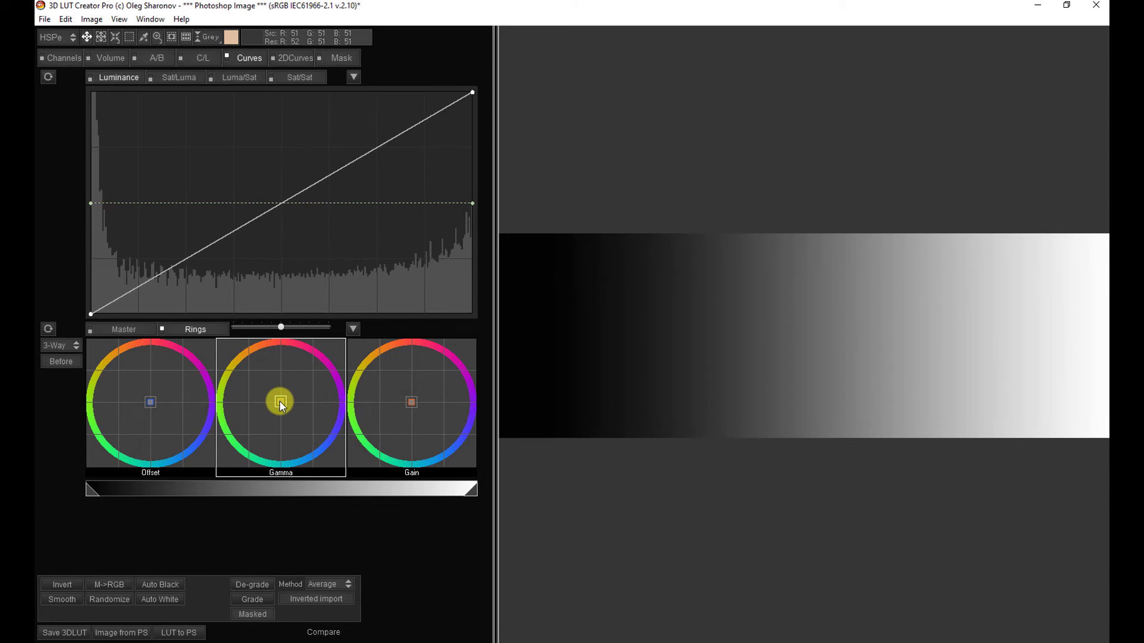
pyautogui.moveTo(276, 414); pyautogui.dragTo(251, 444)
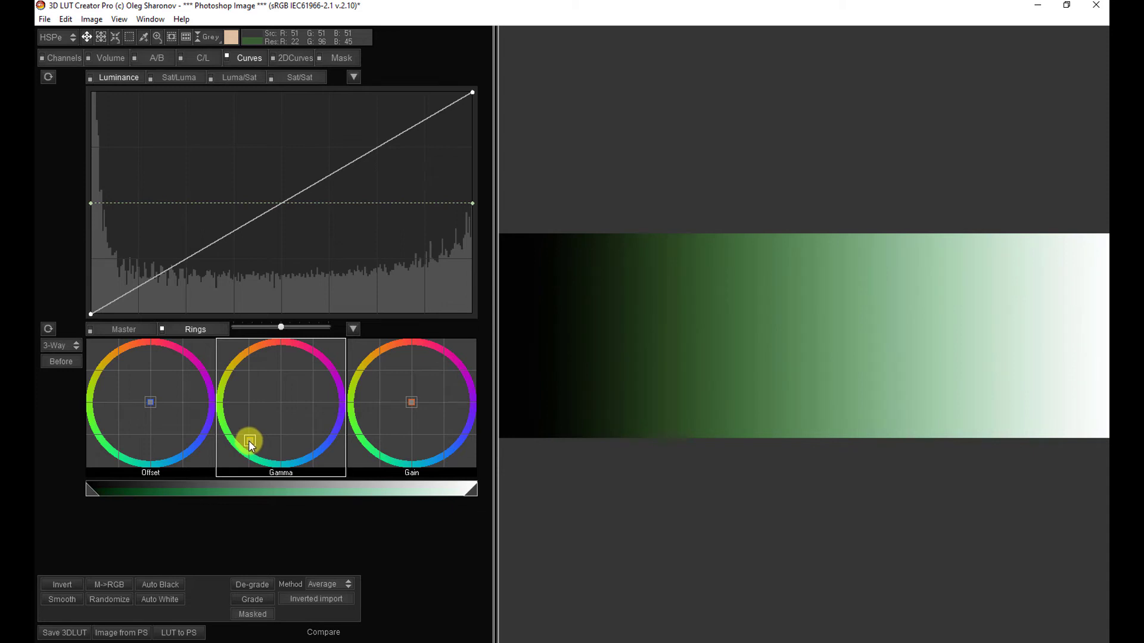
pyautogui.click(629, 537)
pyautogui.moveTo(629, 537); pyautogui.dragTo(533, 421)
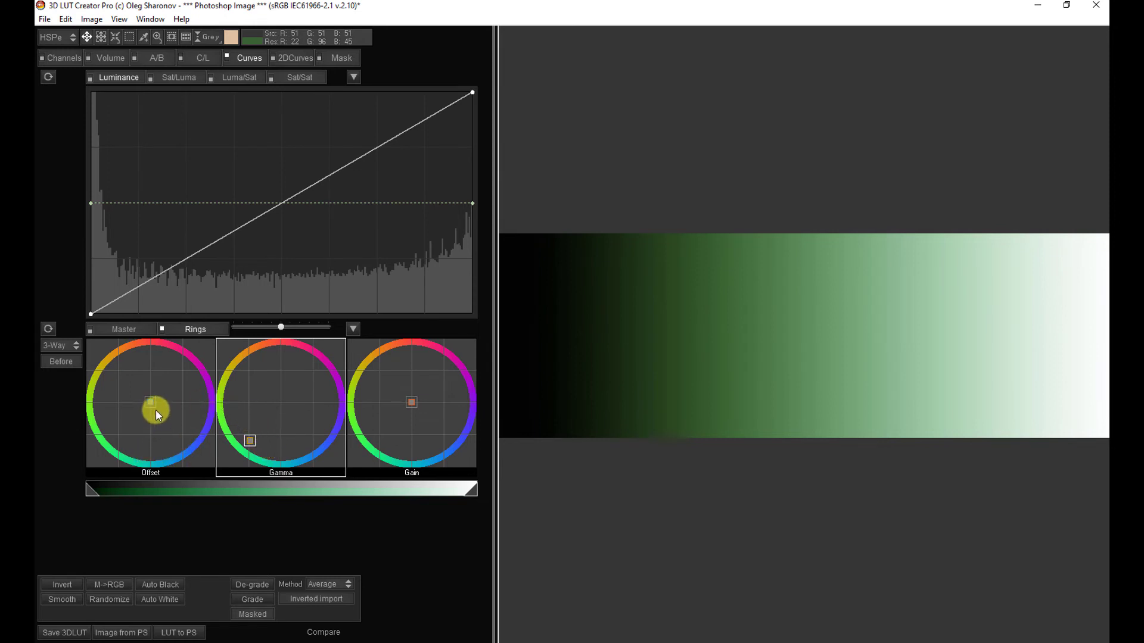
pyautogui.doubleClick(249, 442)
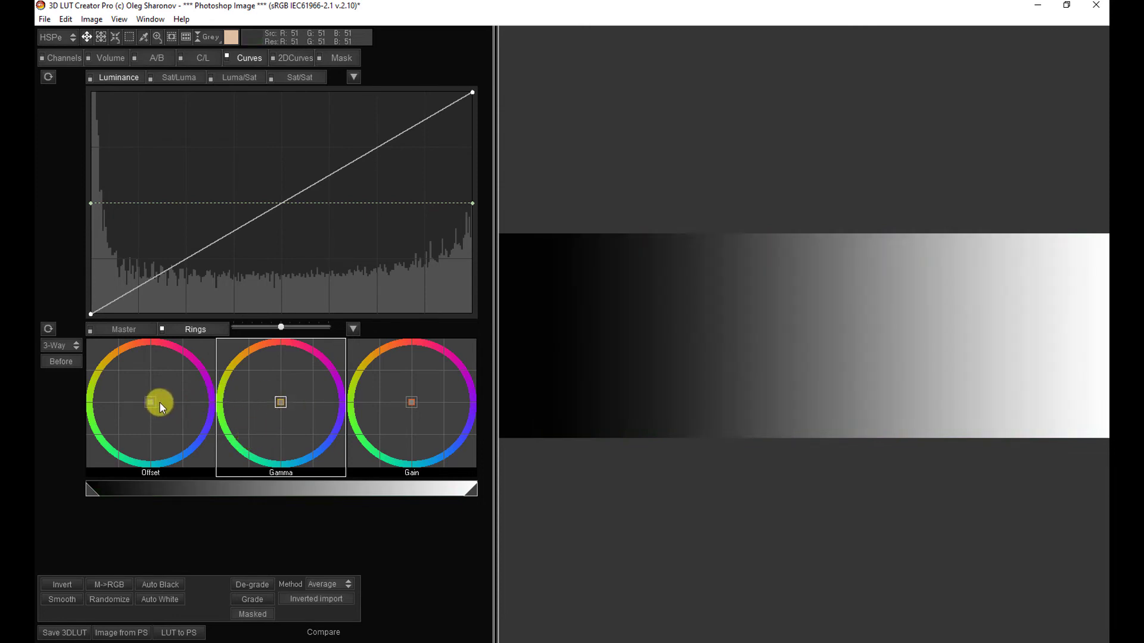
# - Combine a blue Offset tint with a slight green Gamma tint, and return both rings to neutral
pyautogui.click(151, 402)
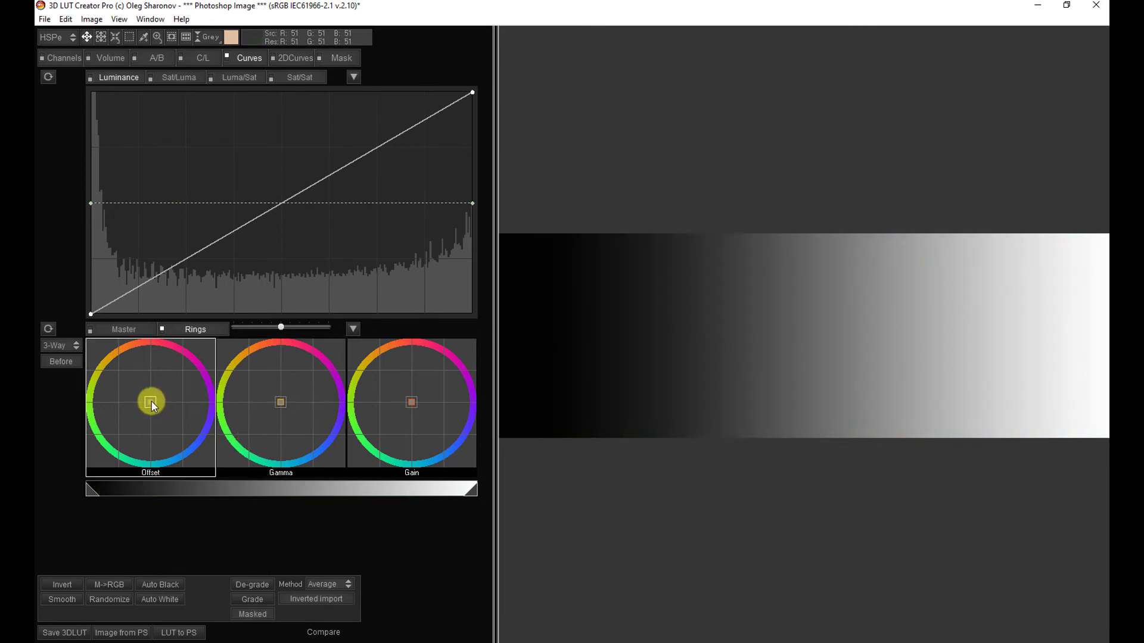
pyautogui.moveTo(153, 411); pyautogui.dragTo(157, 420)
pyautogui.click(281, 400)
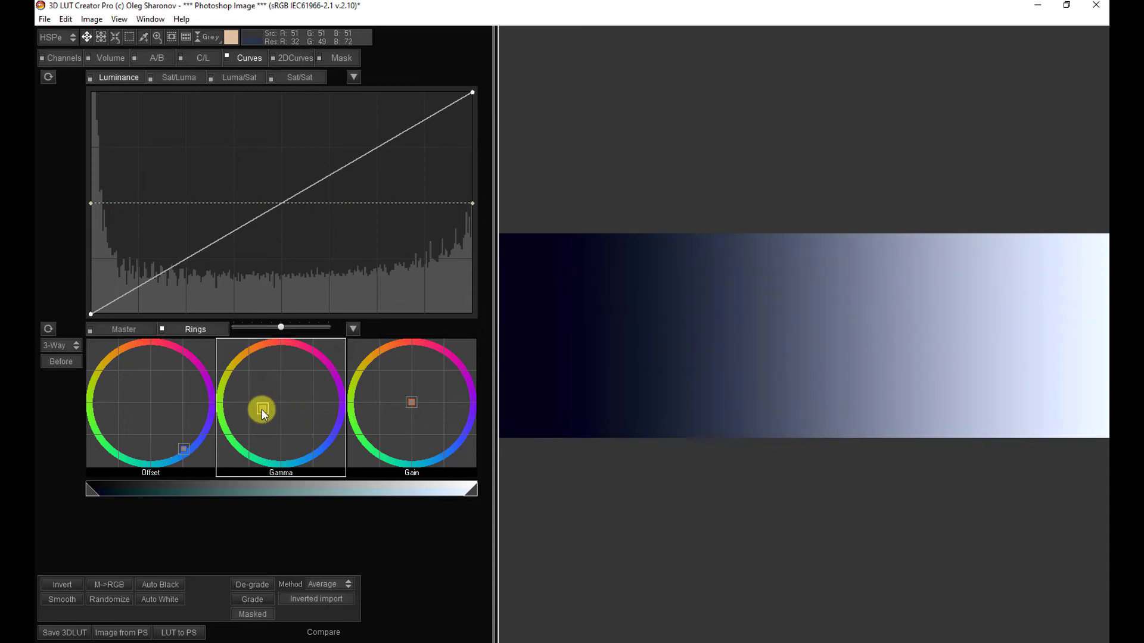
pyautogui.moveTo(261, 410); pyautogui.dragTo(261, 412)
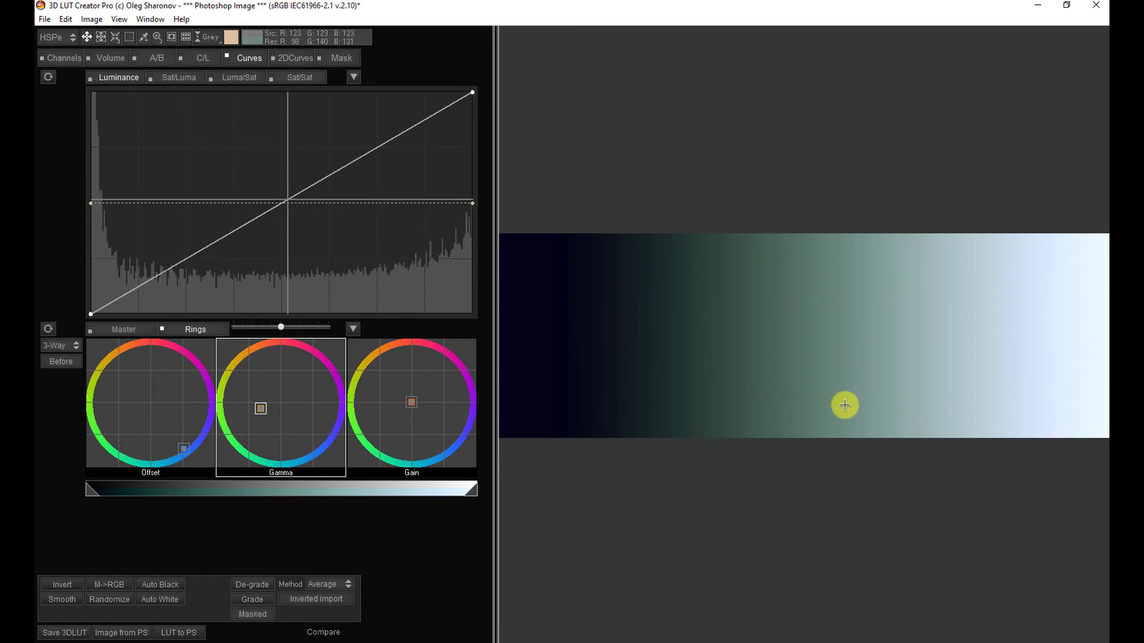
pyautogui.doubleClick(186, 448)
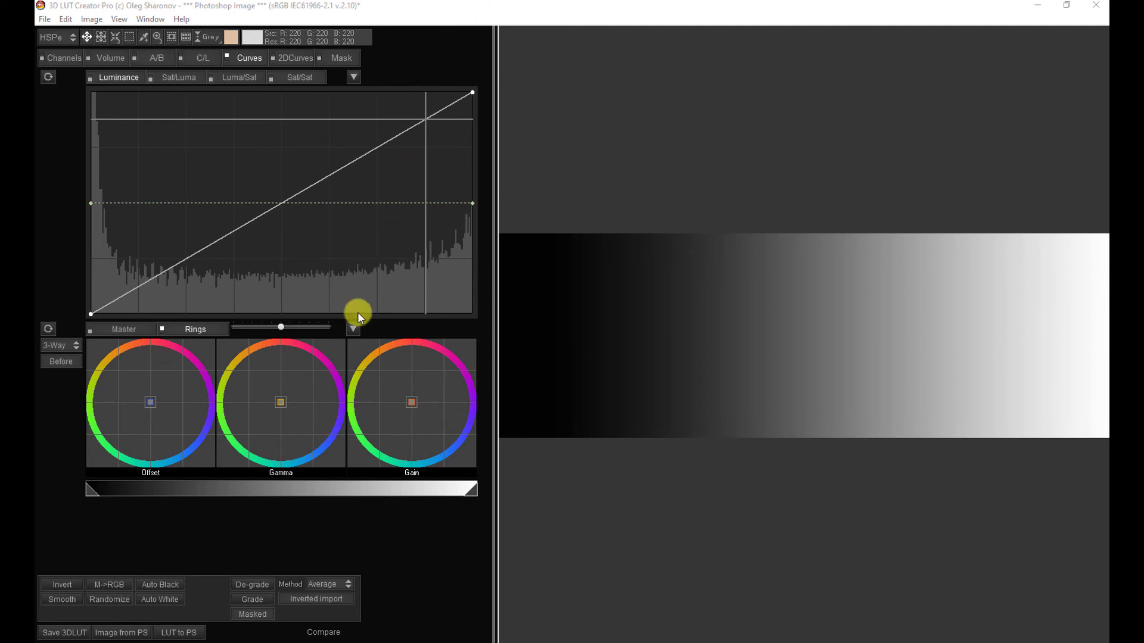
# - Try a strong green Gamma tint with the black-end range marker moved inward to the dark grays, and reset the rings
pyautogui.moveTo(281, 401); pyautogui.dragTo(247, 440)
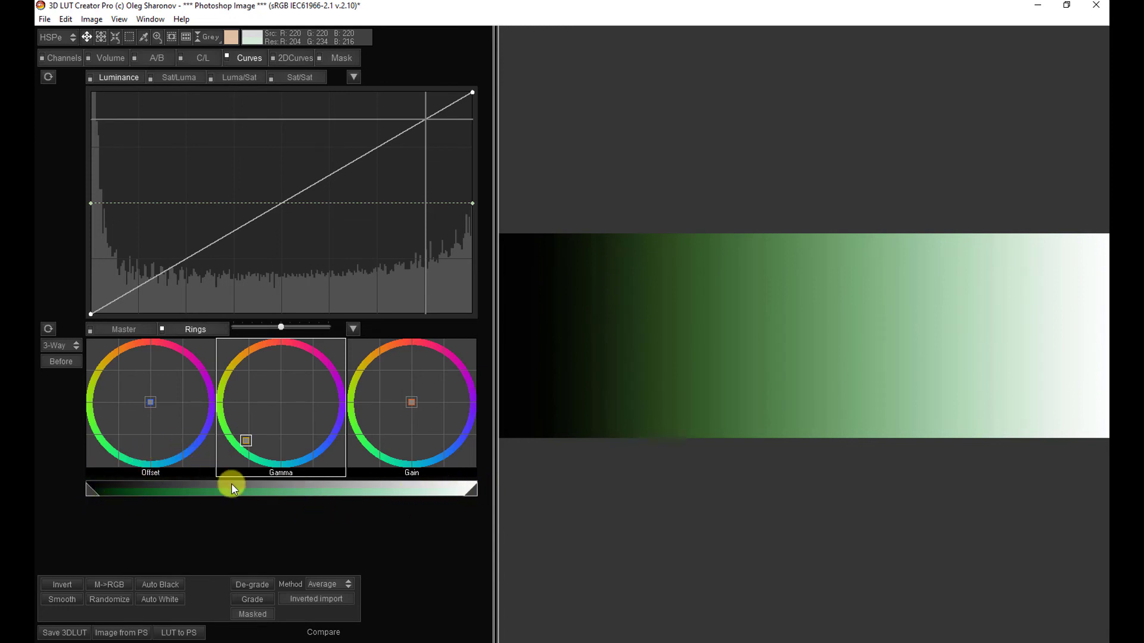
pyautogui.click(91, 491)
pyautogui.moveTo(121, 491); pyautogui.dragTo(180, 492)
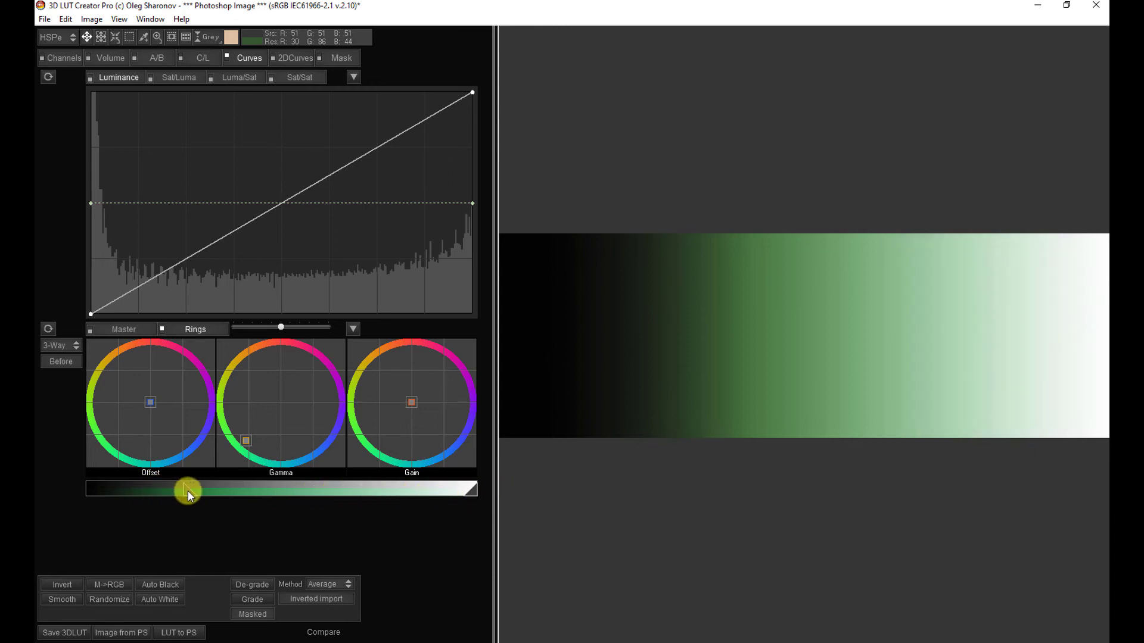
pyautogui.moveTo(187, 491); pyautogui.dragTo(39, 488)
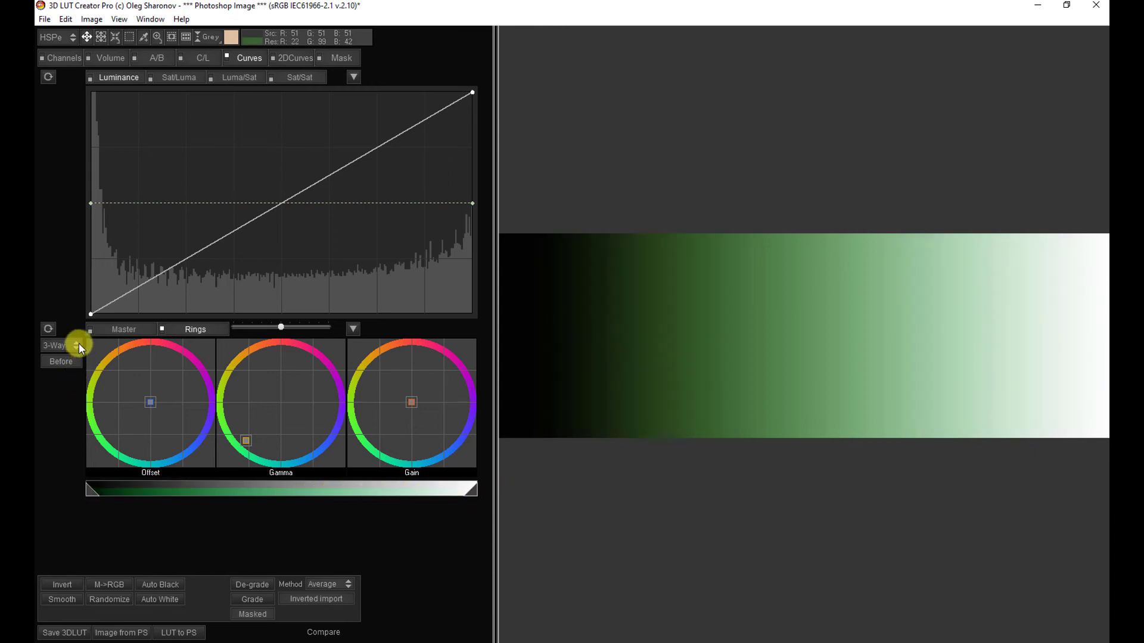
pyautogui.click(49, 329)
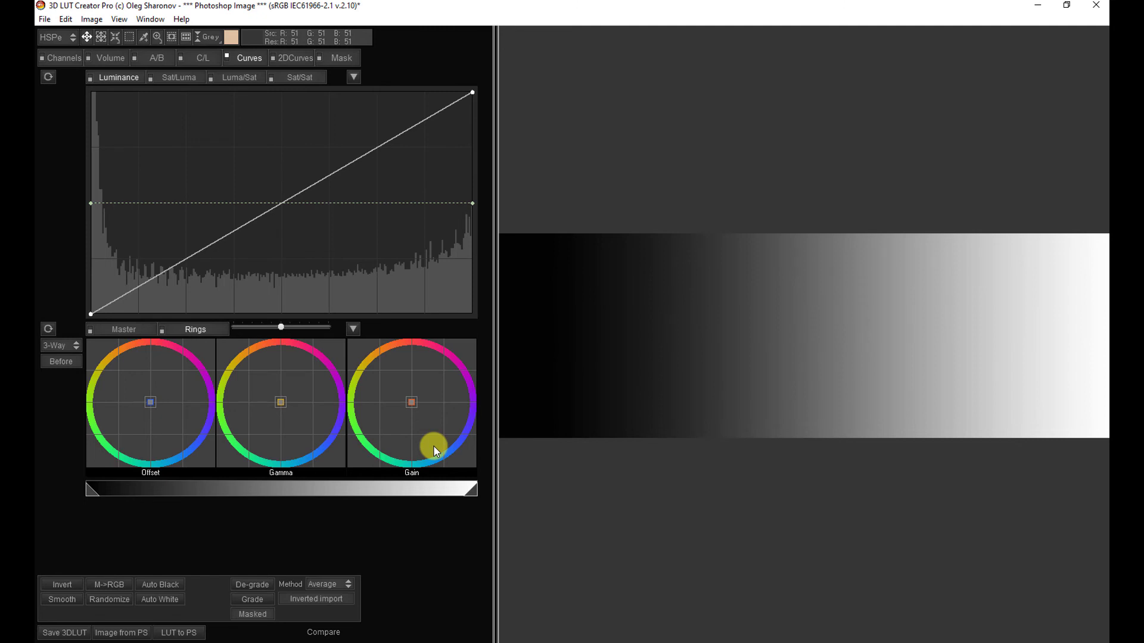
# - Tint the Gain ring green and move the white-end range marker inward to the light grays
pyautogui.click(412, 403)
pyautogui.moveTo(414, 403)
pyautogui.mouseDown()
pyautogui.moveTo(378, 442)
pyautogui.moveTo(385, 437)
pyautogui.mouseUp()
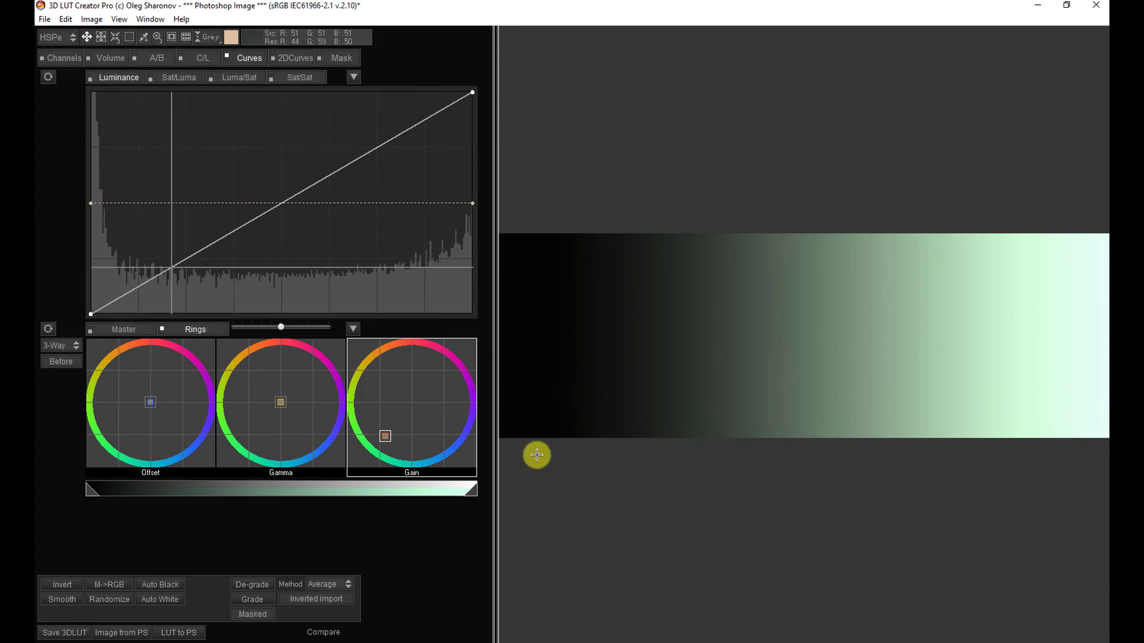
pyautogui.click(473, 490)
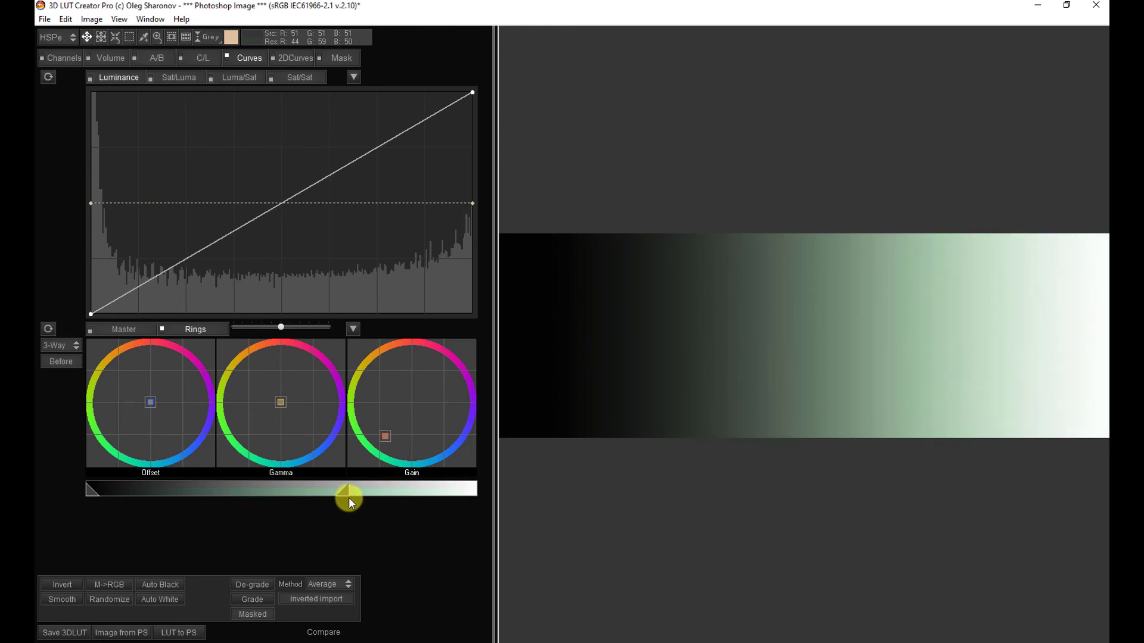
# - Return the white-end range marker to white, and try the black-end marker moved inward to the midtones before restoring it
pyautogui.moveTo(382, 498); pyautogui.dragTo(449, 497)
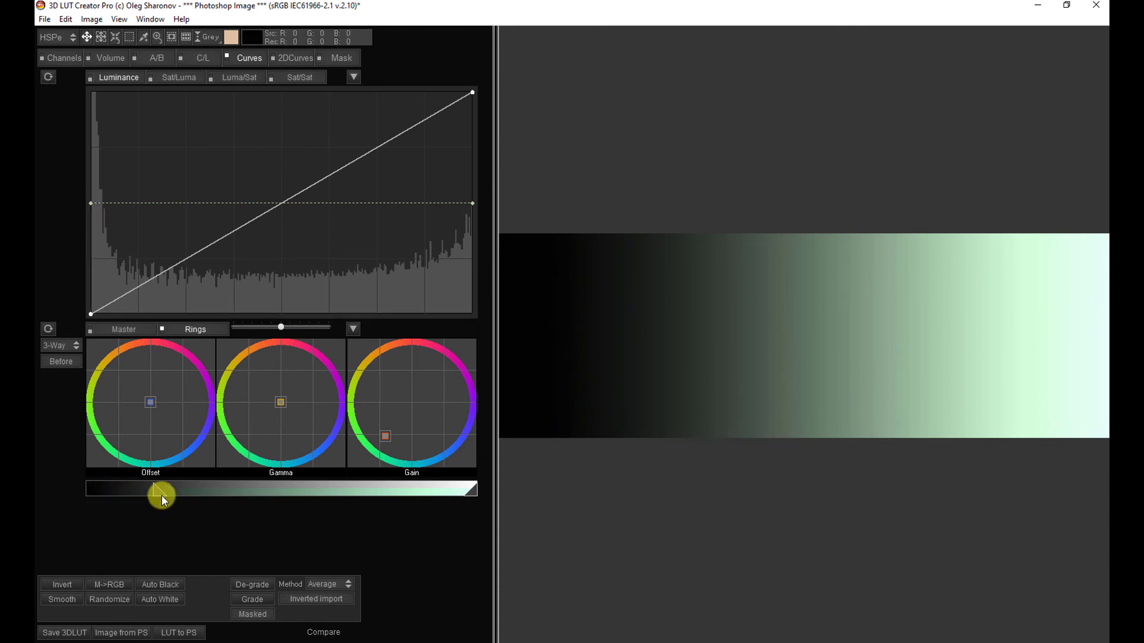
pyautogui.moveTo(254, 500); pyautogui.dragTo(294, 500)
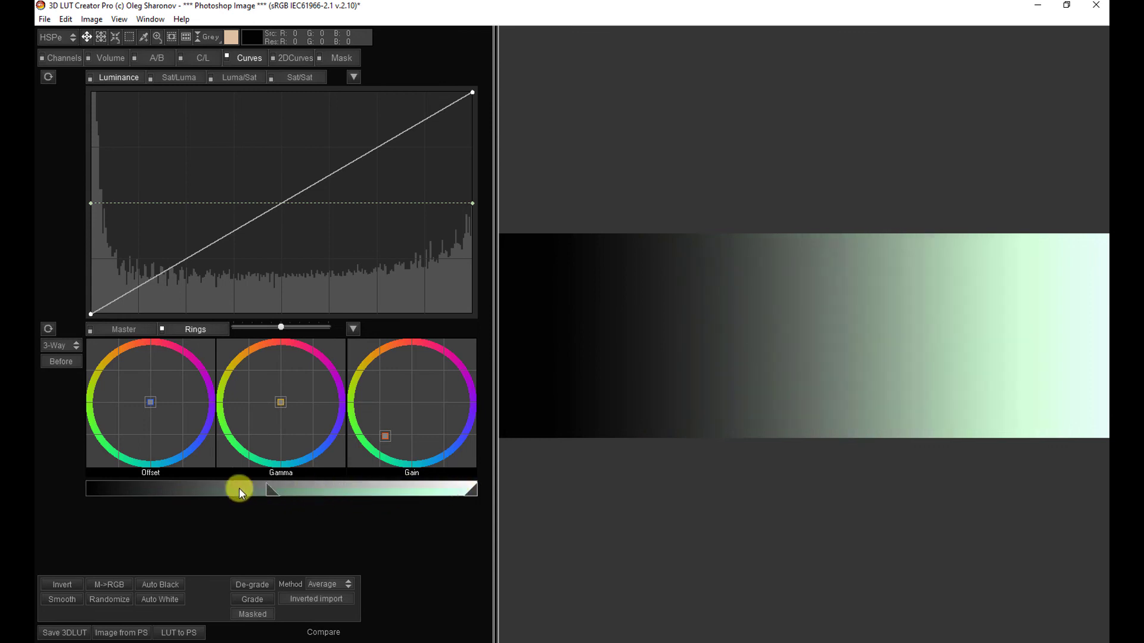
pyautogui.moveTo(241, 492); pyautogui.dragTo(115, 489)
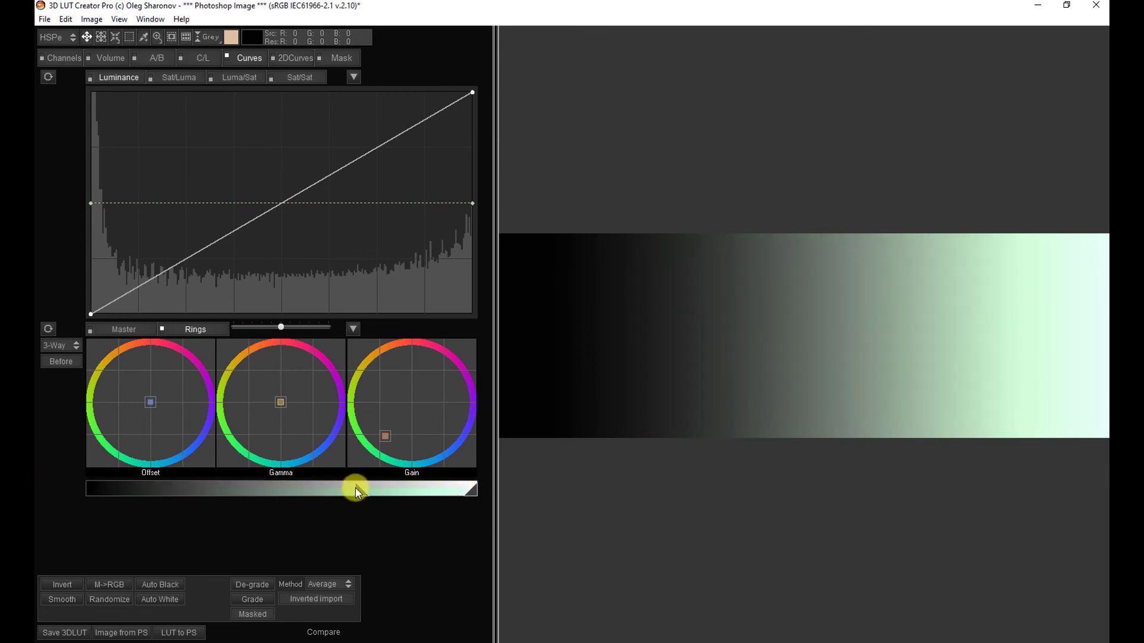
pyautogui.moveTo(354, 487); pyautogui.dragTo(128, 493)
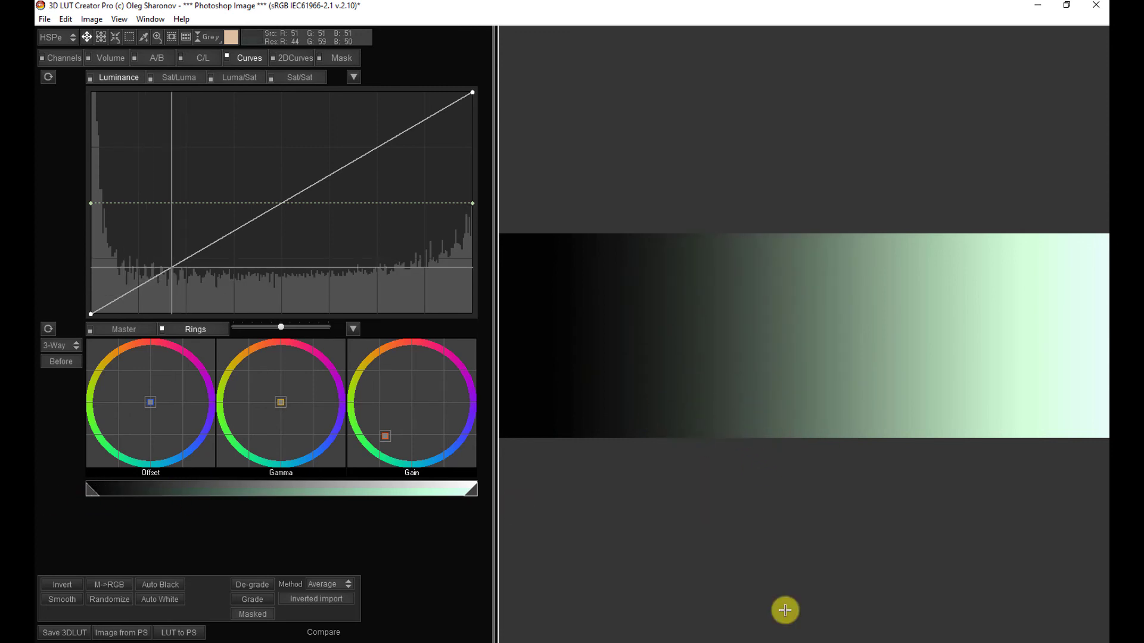
# - Add a point for the gray background's tone on the Luminance curve and reset all three color rings to neutral
pyautogui.keyDown('ctrl'); pyautogui.click(821, 612); pyautogui.keyUp('ctrl')
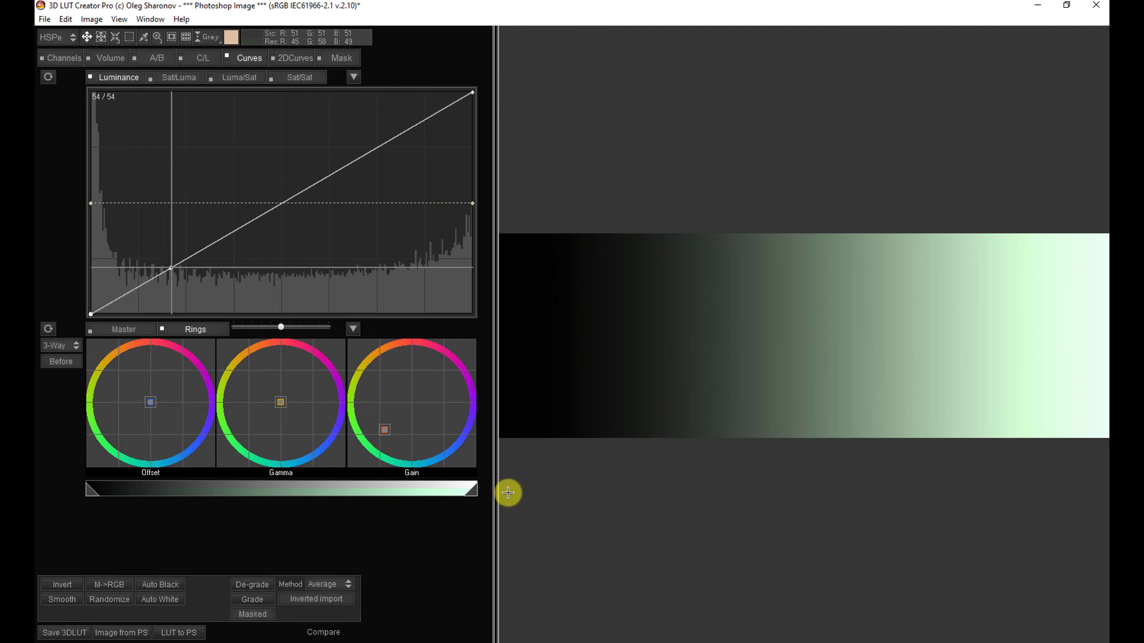
pyautogui.click(48, 325)
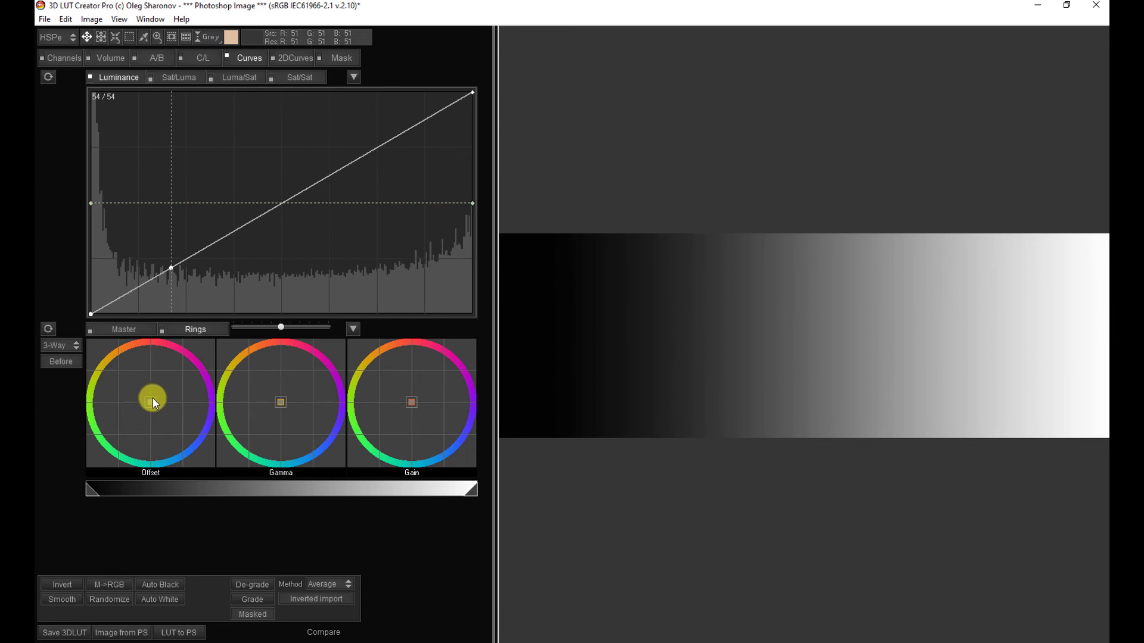
# - Tint the Offset ring strongly cyan, the Gamma ring moderately red, and the Gain ring moderately violet
pyautogui.moveTo(150, 401); pyautogui.dragTo(151, 461)
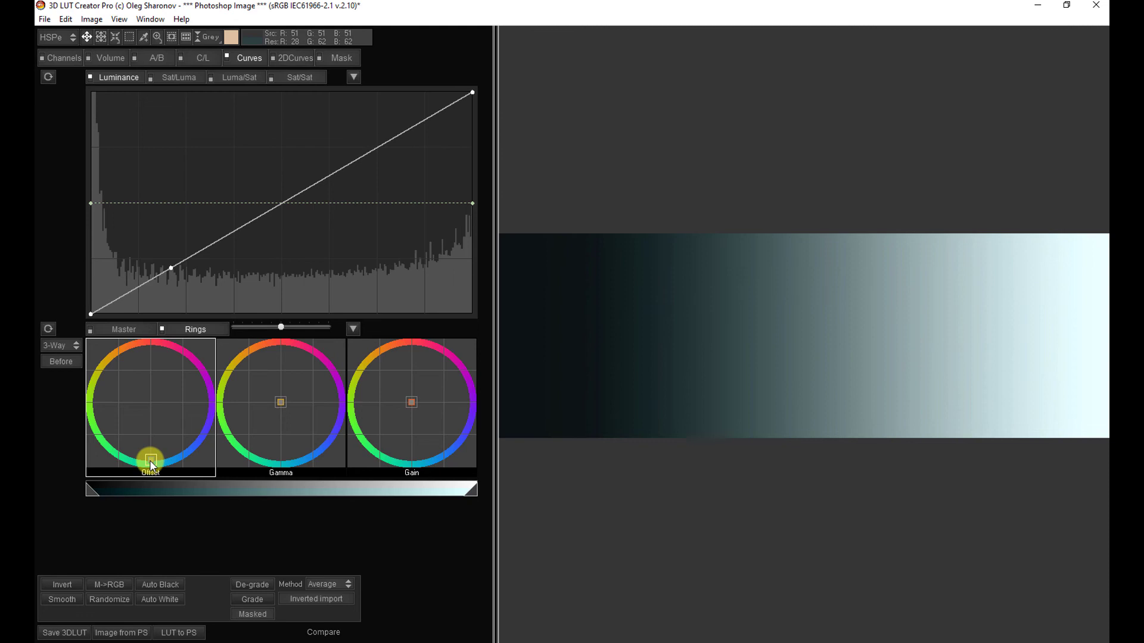
pyautogui.moveTo(150, 463); pyautogui.dragTo(150, 464)
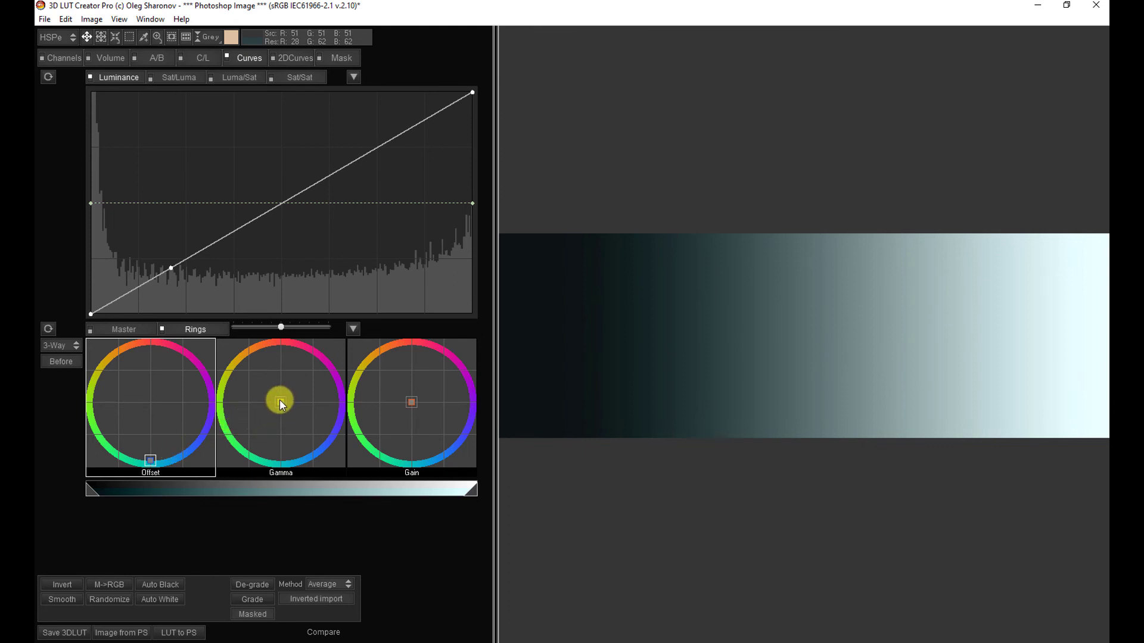
pyautogui.moveTo(281, 402); pyautogui.dragTo(282, 373)
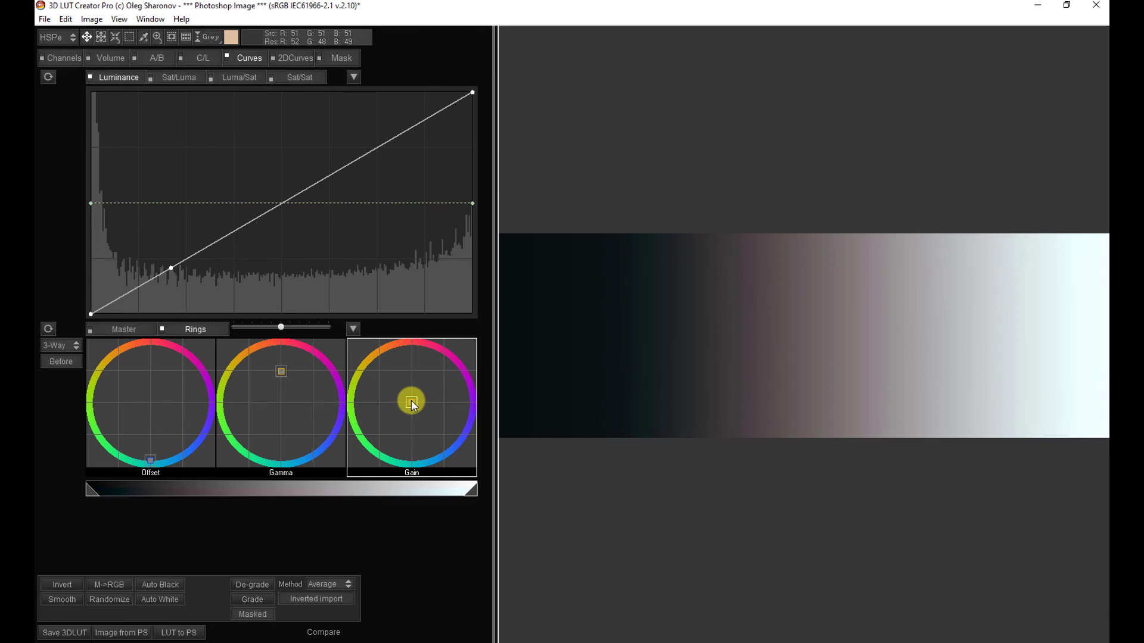
pyautogui.moveTo(413, 404); pyautogui.dragTo(441, 403)
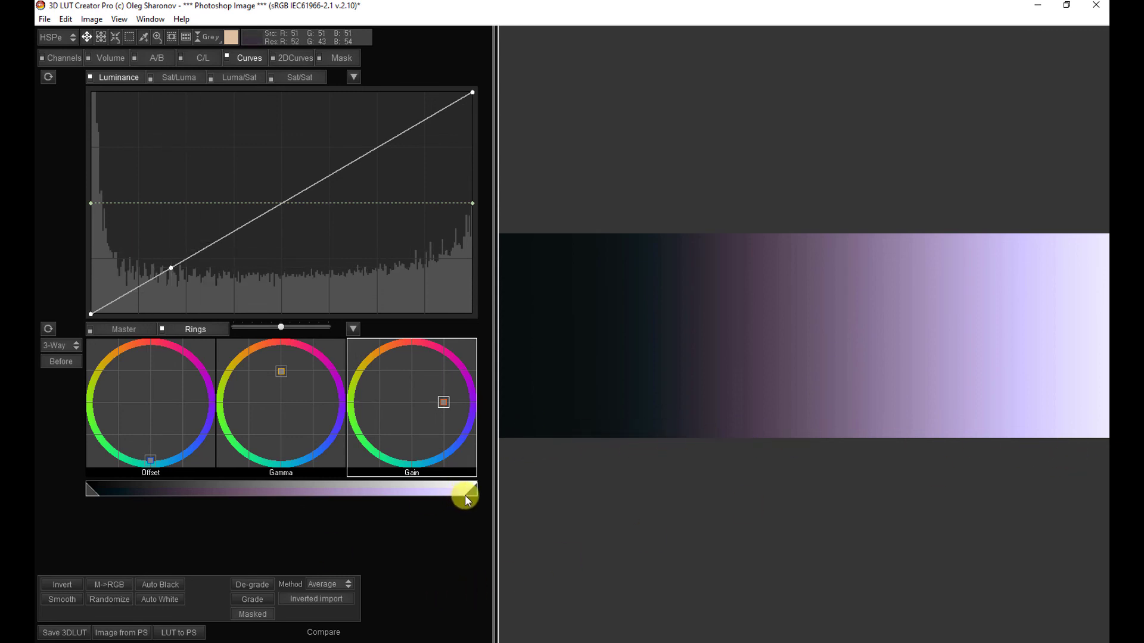
# - Try moving the white-end and black-end range markers inward one at a time, returning each to its end of the gradient
pyautogui.moveTo(472, 493); pyautogui.dragTo(506, 487)
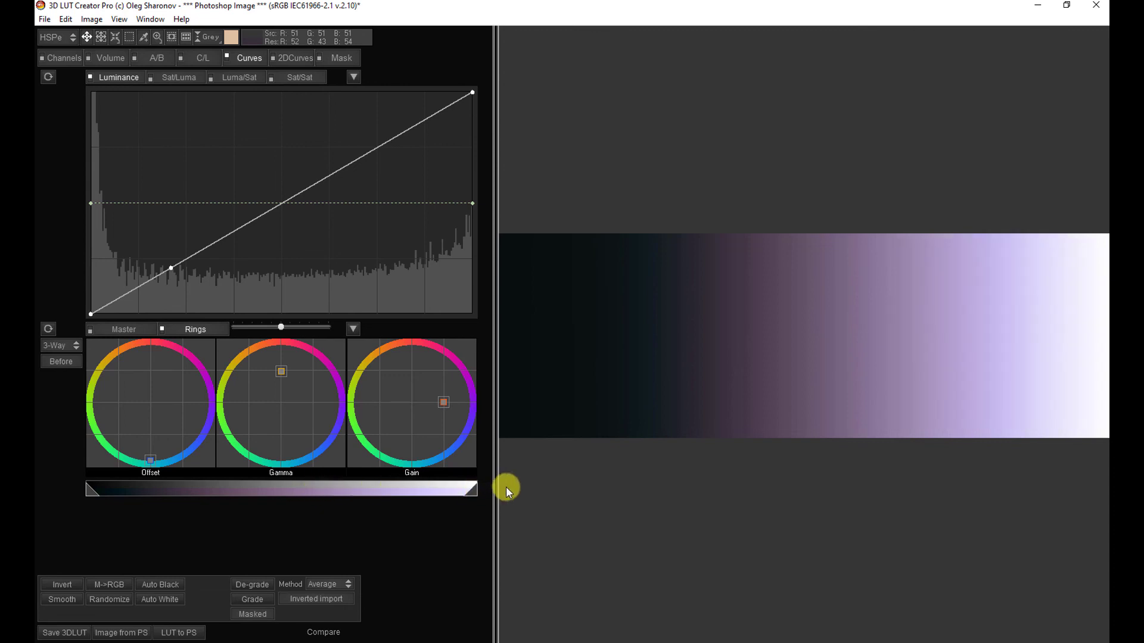
pyautogui.click(97, 493)
pyautogui.moveTo(100, 491); pyautogui.dragTo(214, 495)
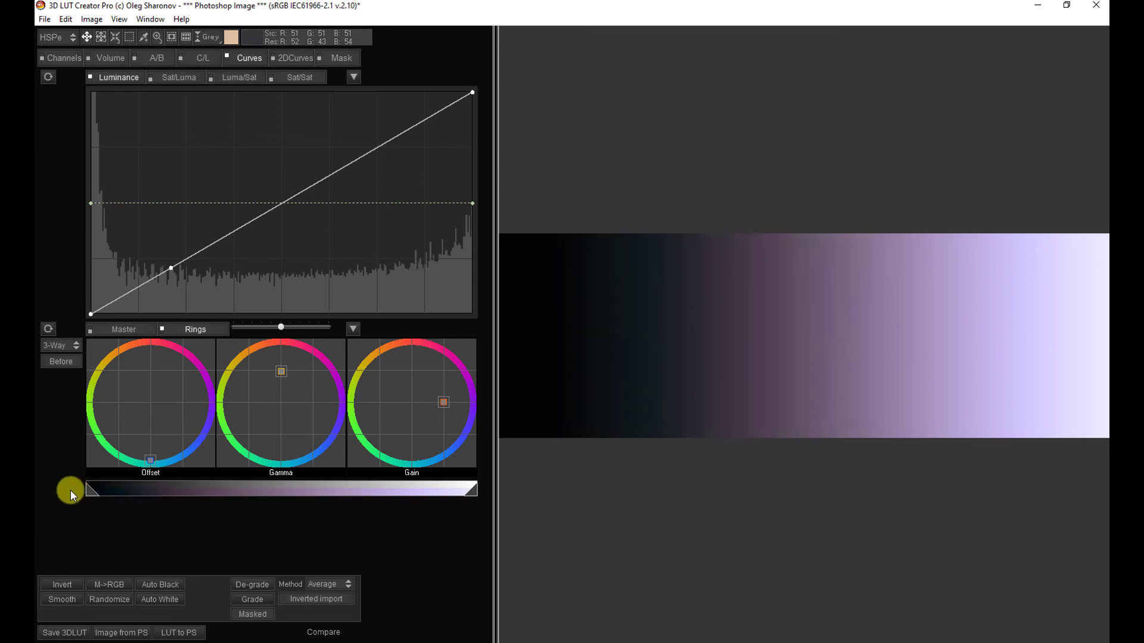
pyautogui.moveTo(71, 490); pyautogui.dragTo(48, 490)
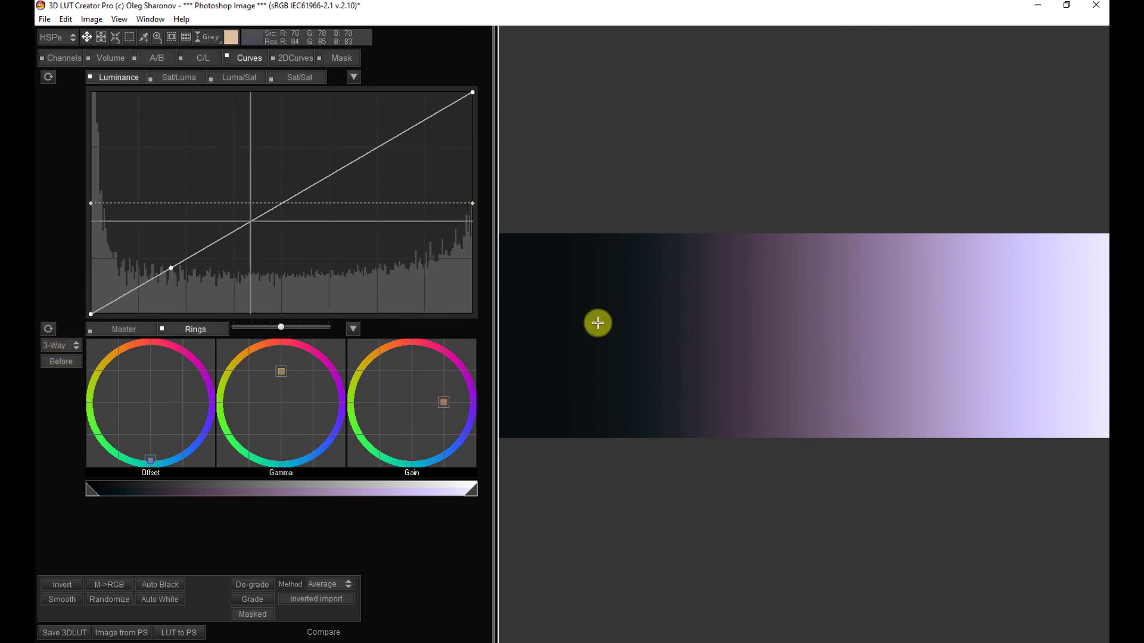
# - Switch the color rings from 3-Way to S/M/H mode while keeping the three ring tints
pyautogui.click(76, 346)
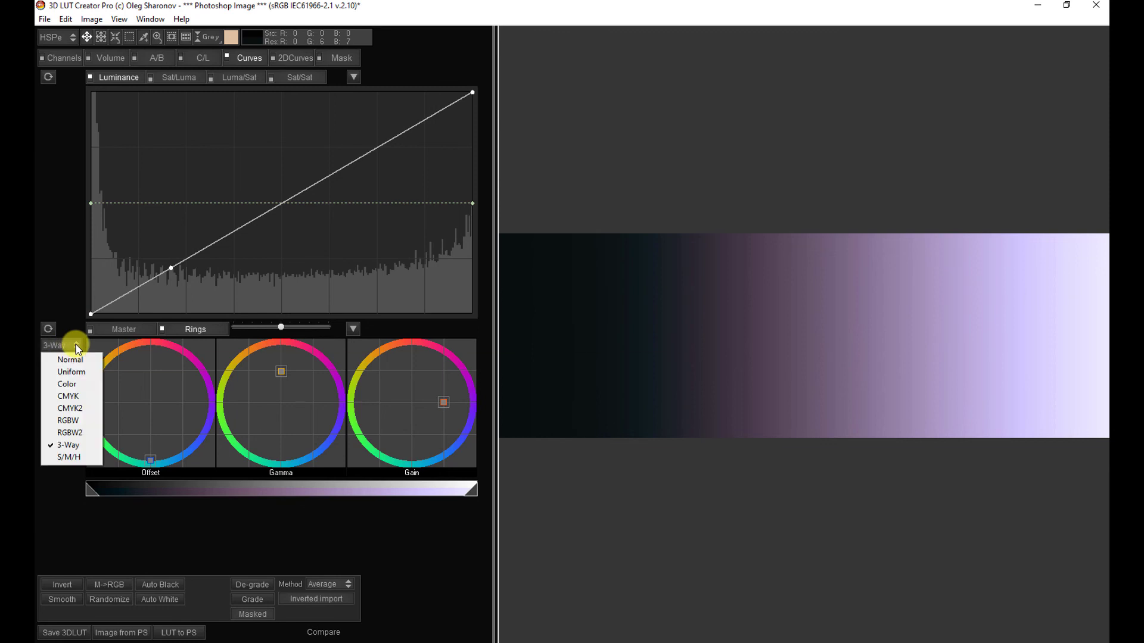
pyautogui.click(72, 459)
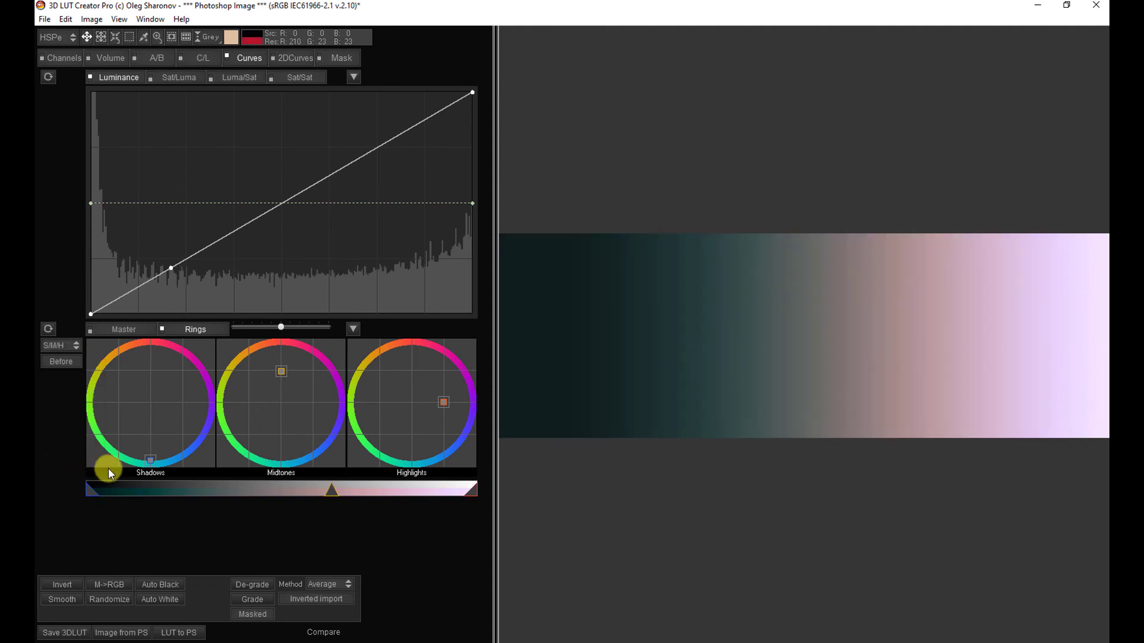